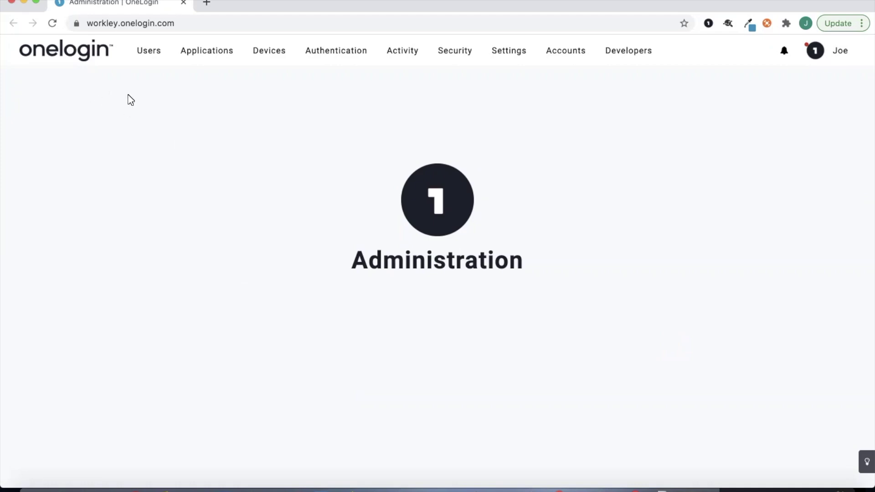
- Search the OneLogin app catalogue for 'office 365' from the Applications list
mouse_move(212, 67)
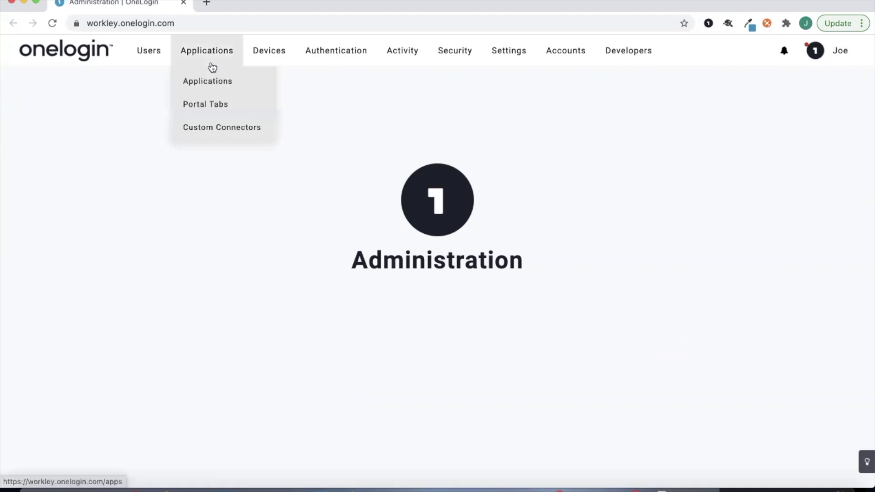
click(225, 86)
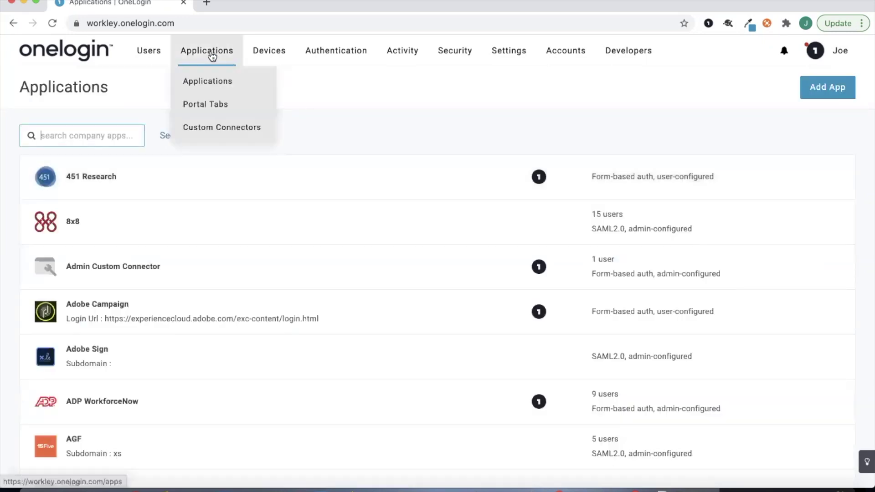
click(828, 89)
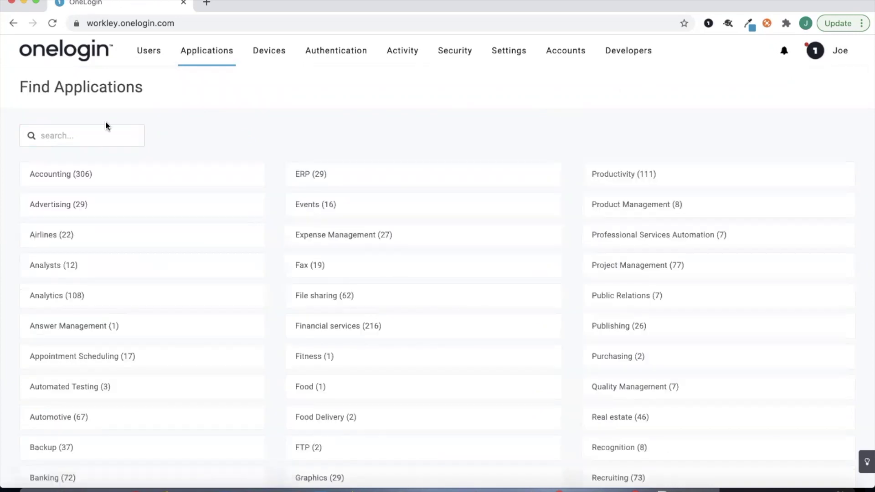
text(office 365)
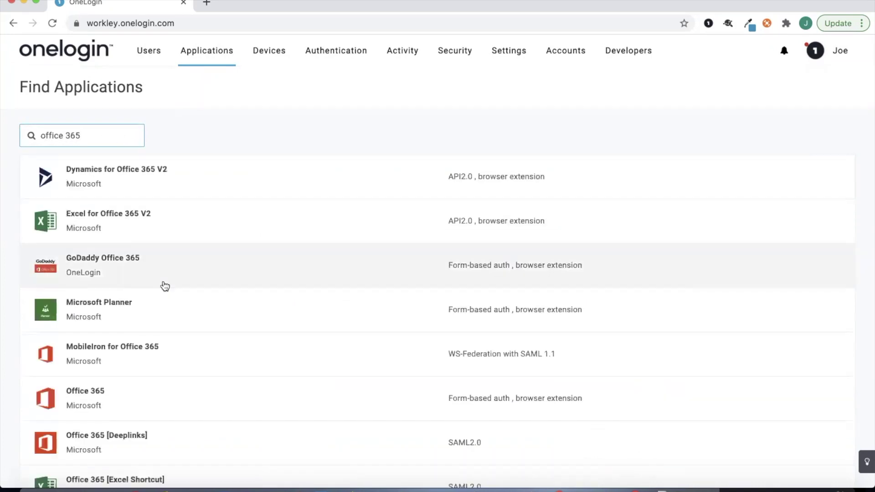
- Scroll the results to locate Office 365 V2, then return to the installed applications list
scroll(163, 286, down, 4)
scroll(165, 286, down, 8)
scroll(165, 286, up, 10)
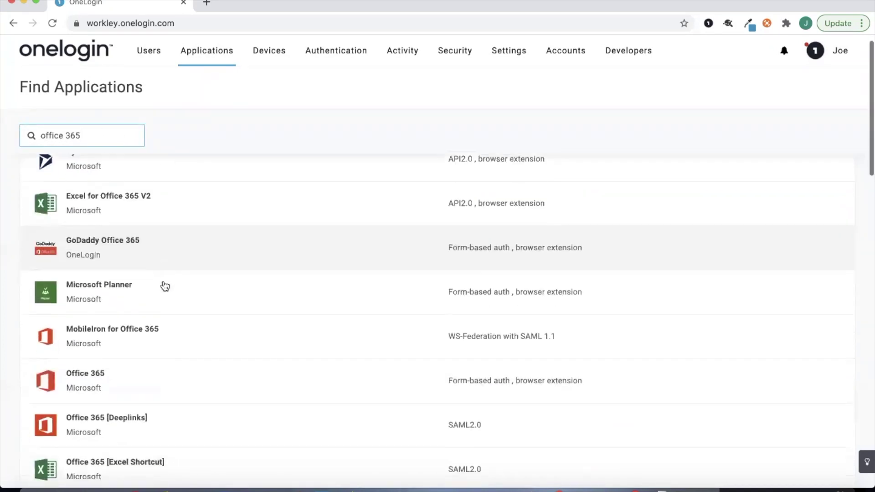
scroll(165, 286, down, 9)
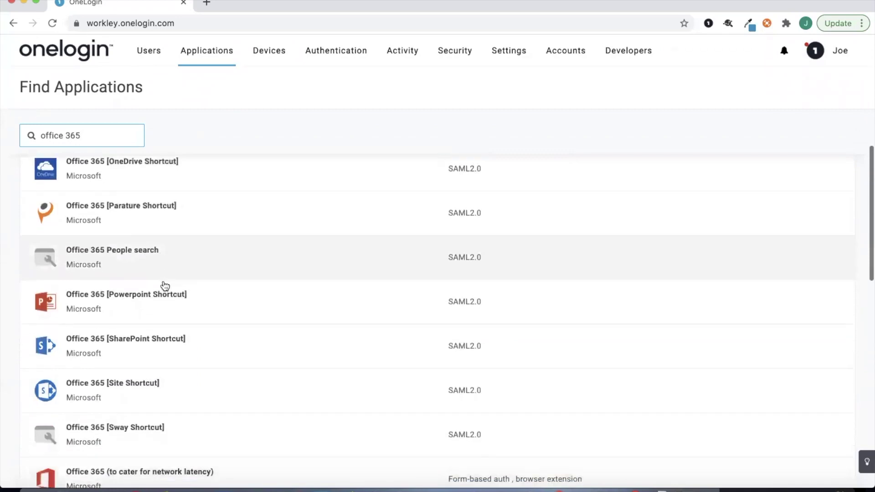
scroll(165, 286, down, 3)
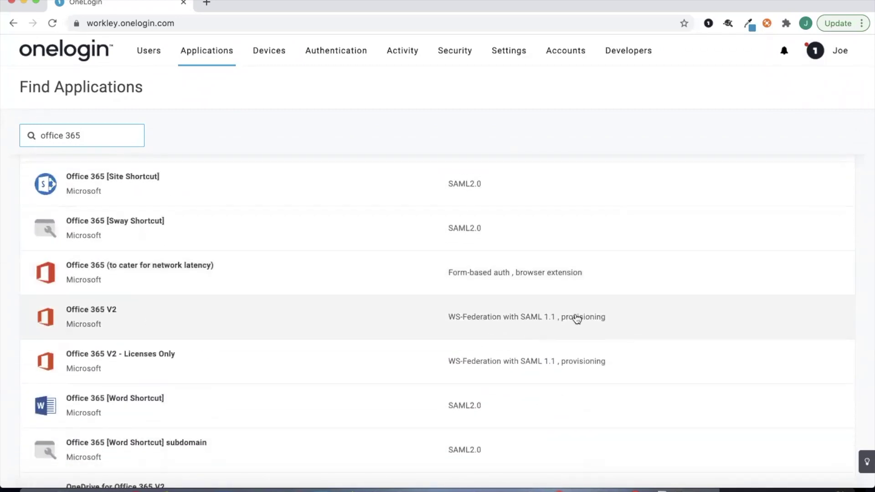
mouse_move(219, 62)
click(215, 85)
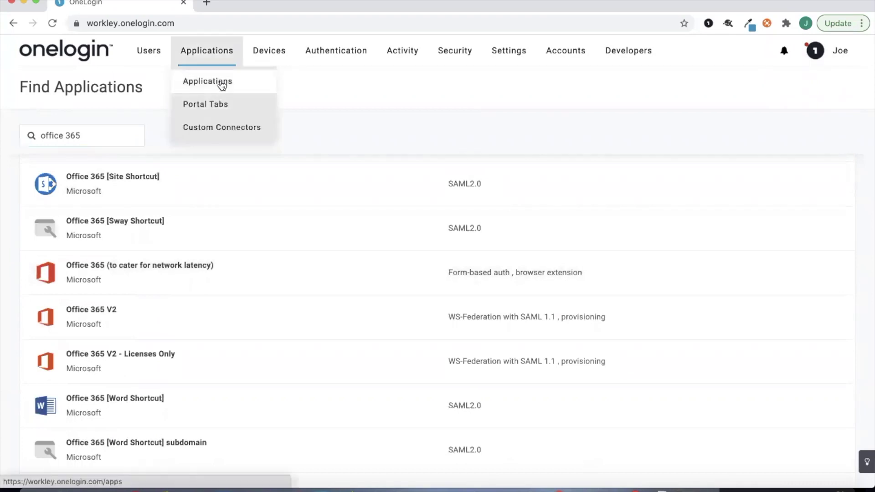
- Find Office 365 V2 - Workley among installed apps and view its workley.xyz API configuration
click(117, 135)
text(office  365)
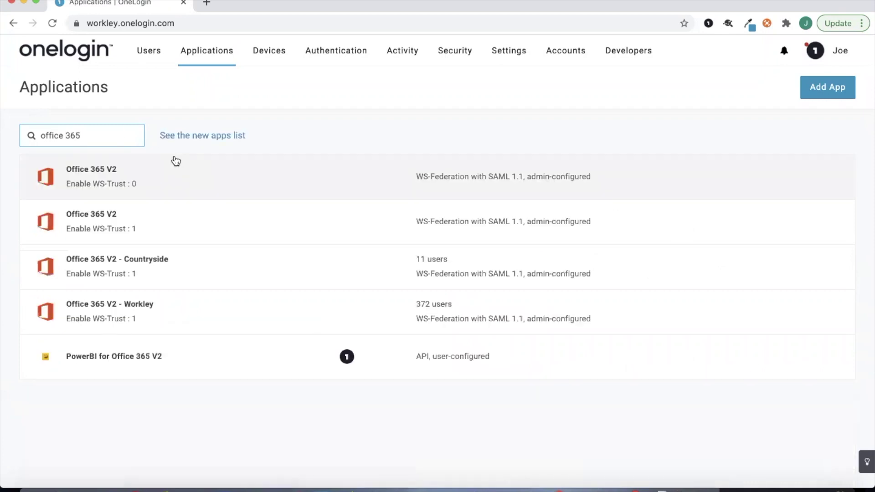
click(217, 323)
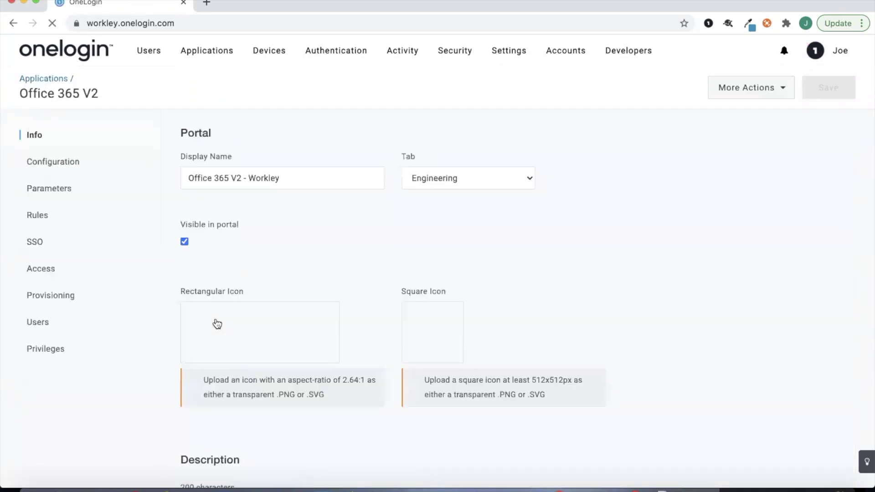
click(93, 162)
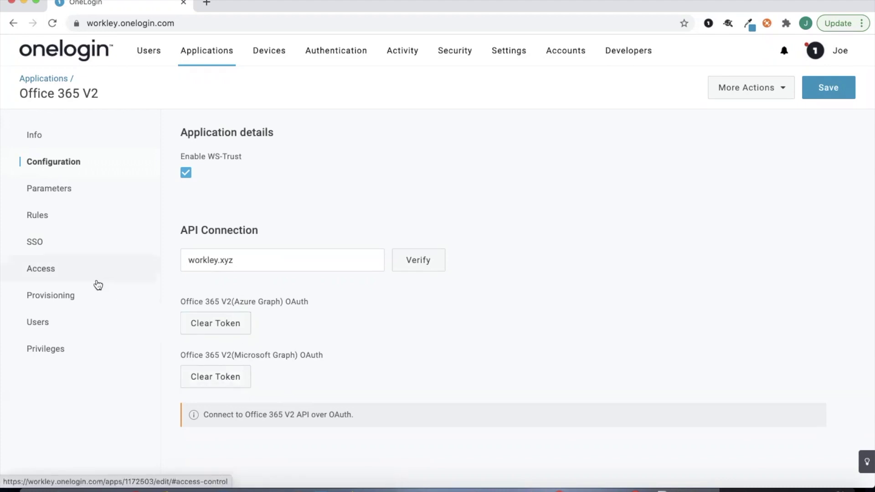
- Review Office 365 V2 provisioning workflow and entitlements, then view its ImmutableID and UPN parameter mappings
click(97, 309)
scroll(328, 364, down, 1)
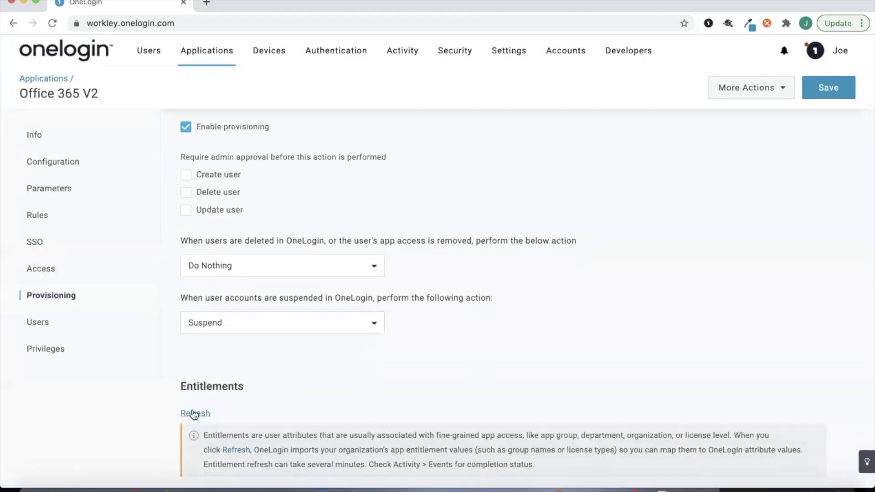
scroll(129, 281, up, 1)
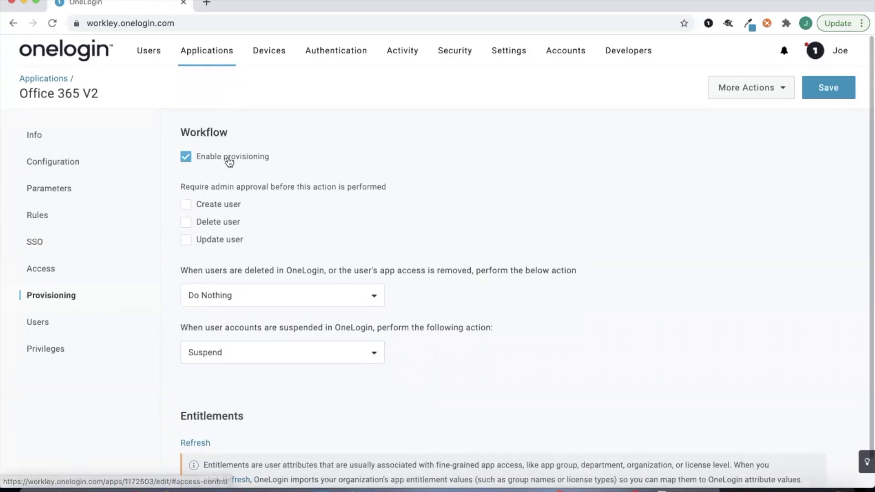
scroll(229, 160, down, 1)
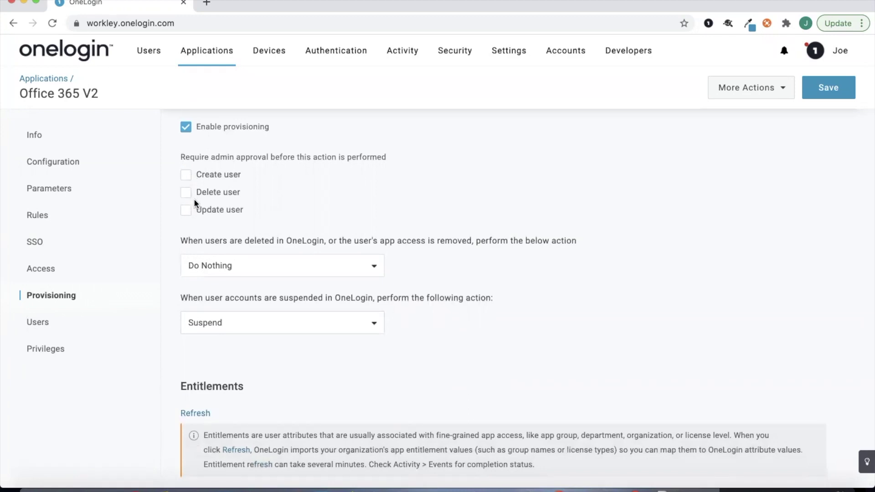
scroll(195, 203, up, 1)
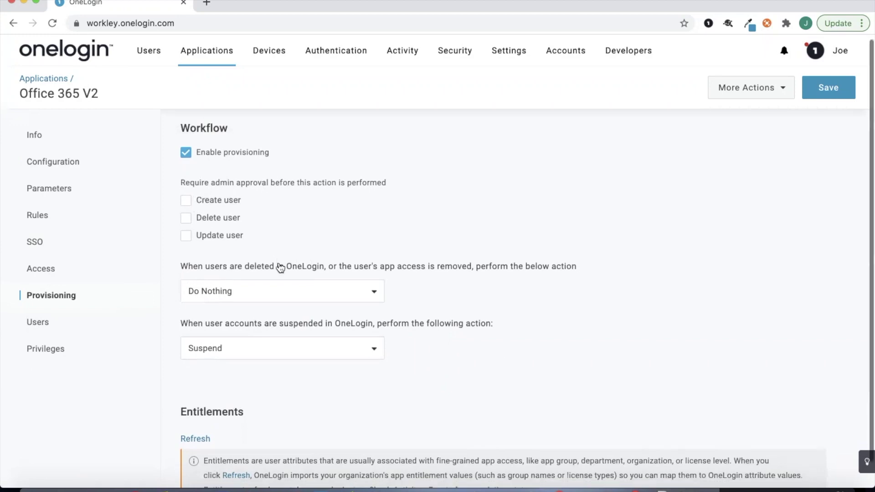
scroll(206, 432, down, 1)
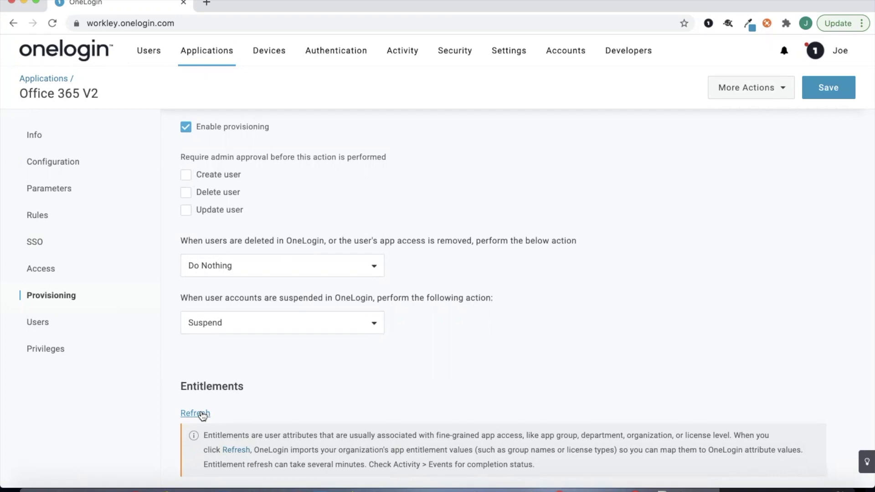
click(68, 188)
scroll(133, 196, down, 1)
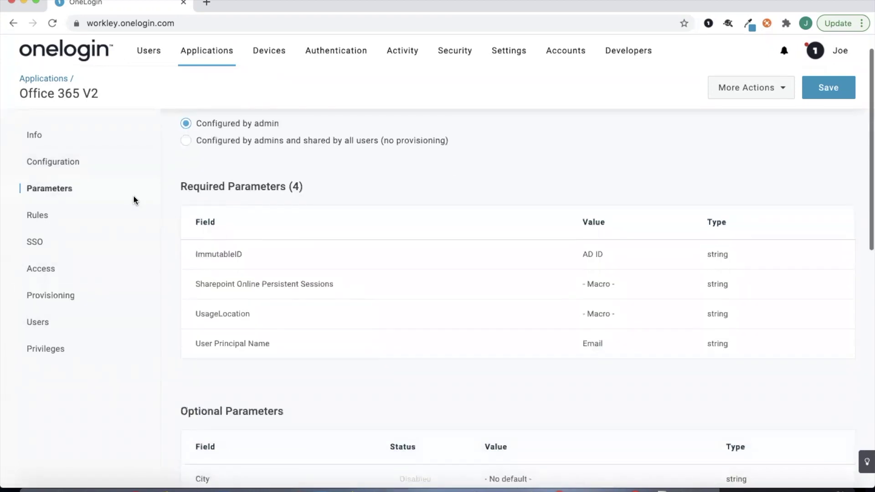
scroll(283, 250, down, 4)
scroll(282, 246, down, 4)
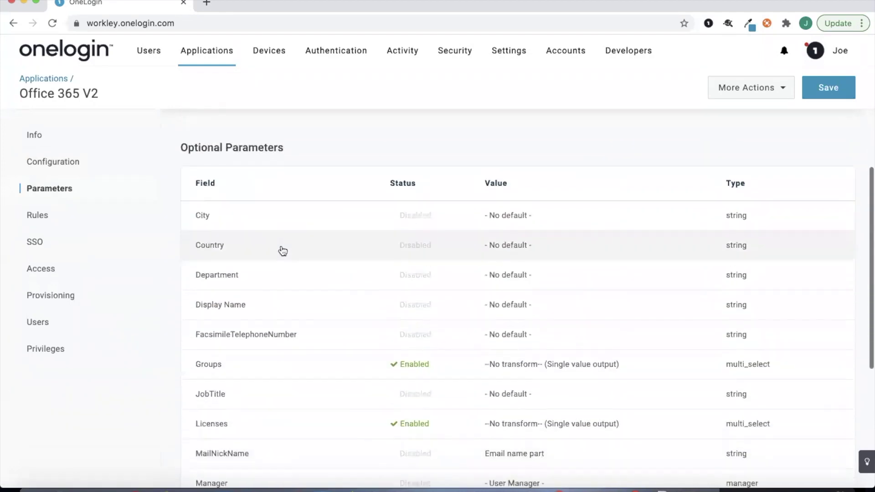
scroll(283, 251, down, 3)
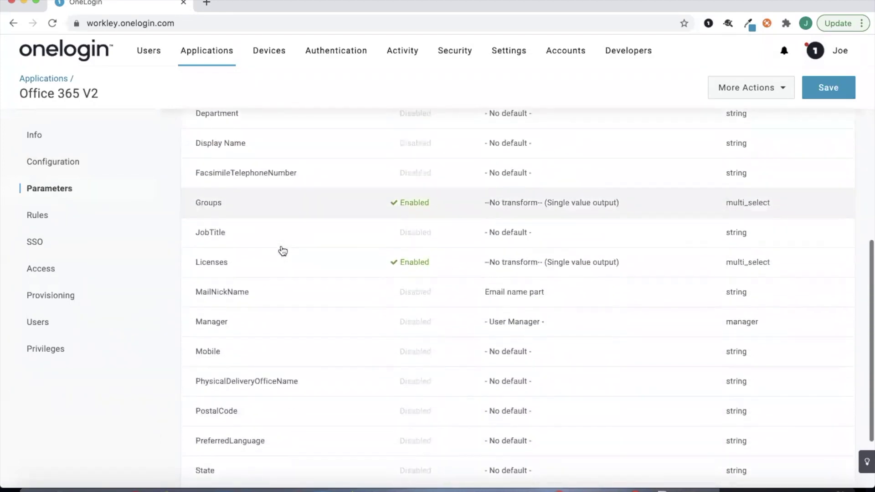
scroll(282, 250, up, 3)
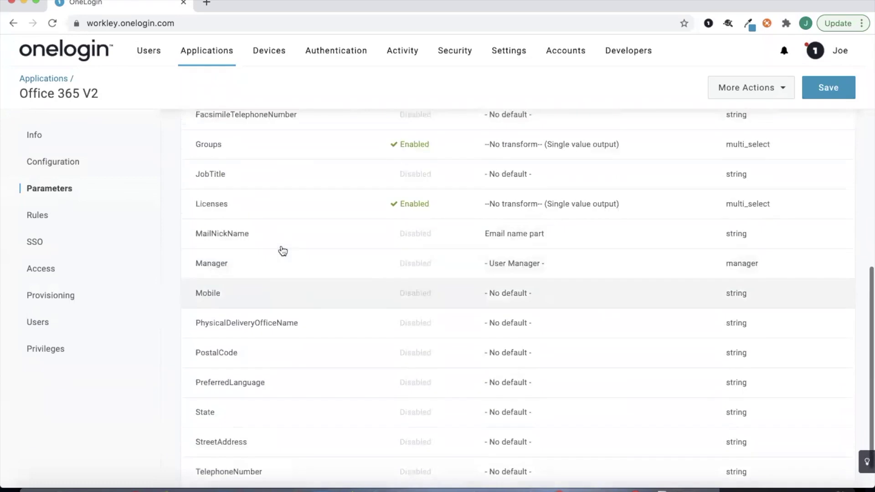
click(282, 272)
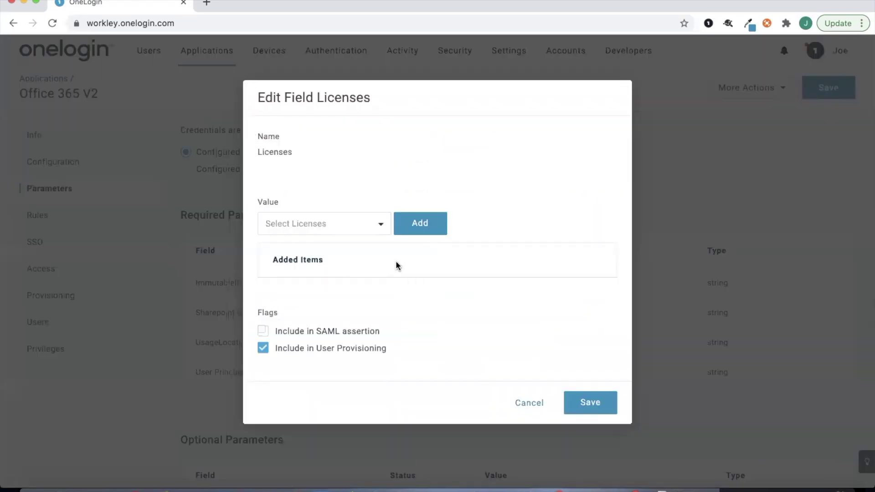
click(352, 227)
key(Down)
key(Down)
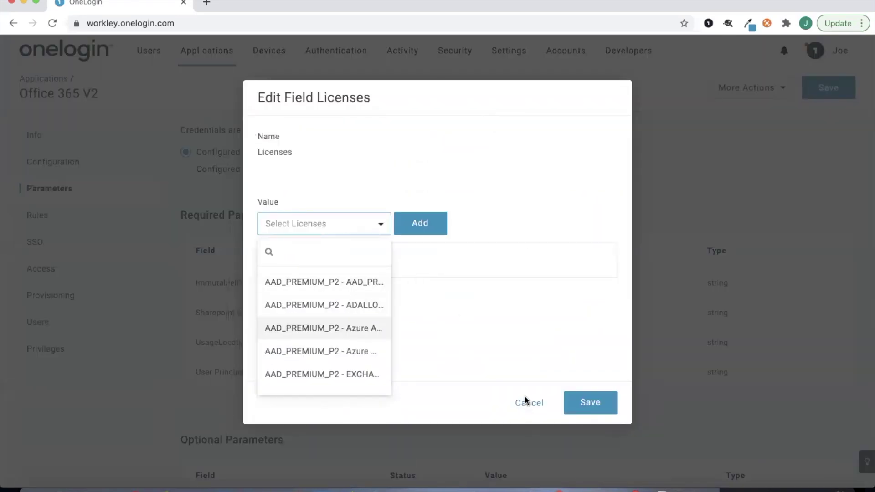
click(524, 400)
click(528, 403)
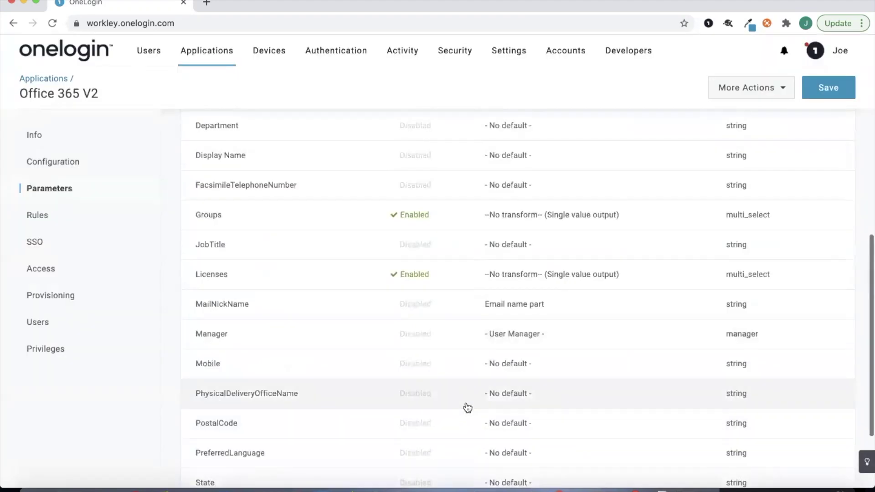
scroll(410, 369, up, 1)
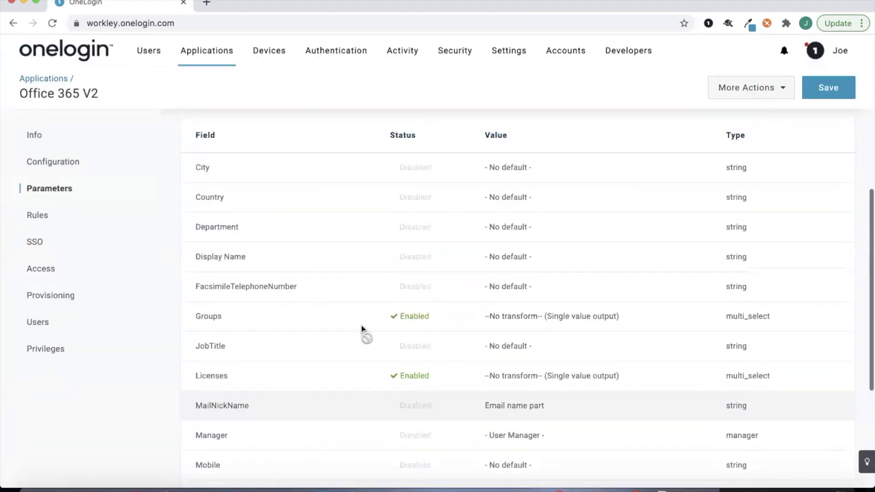
click(324, 325)
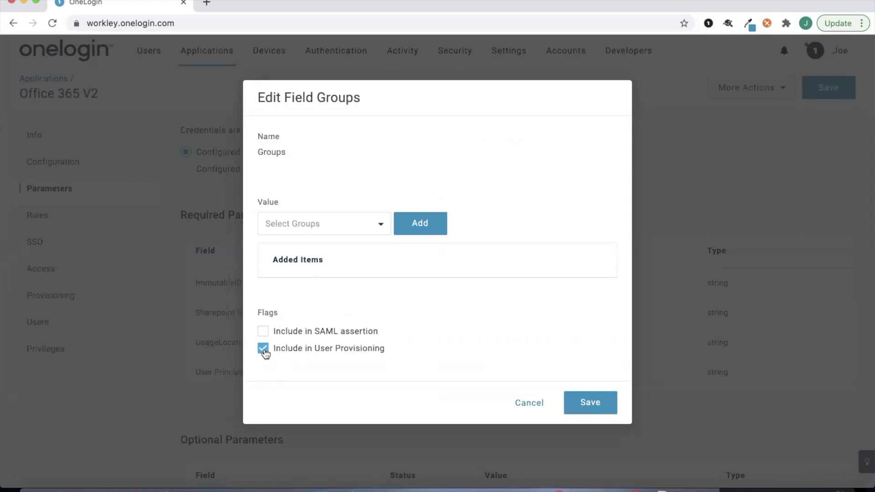
click(583, 403)
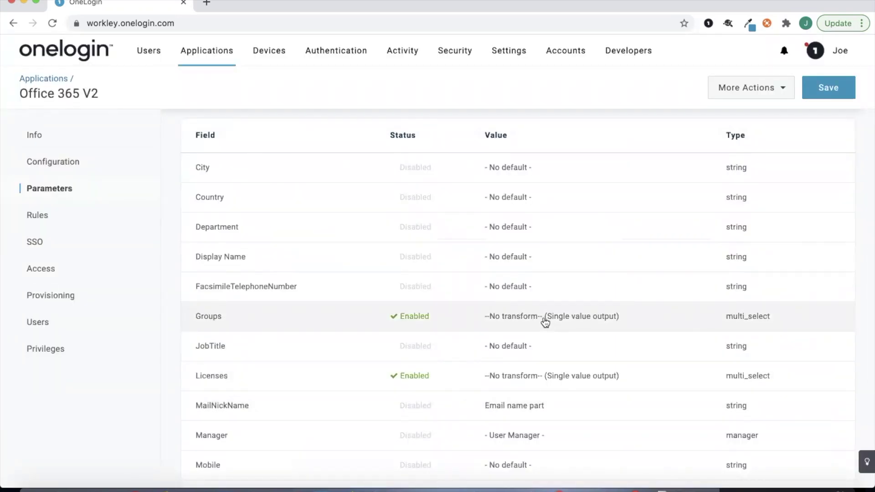
click(470, 305)
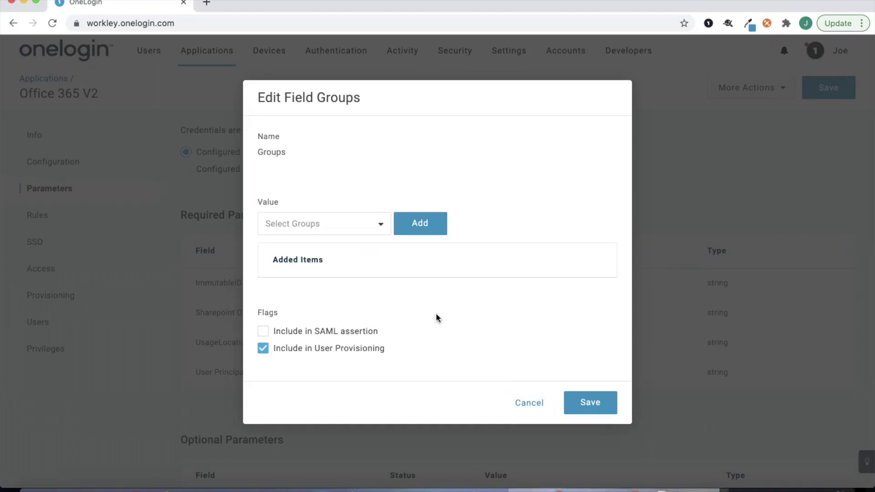
click(528, 406)
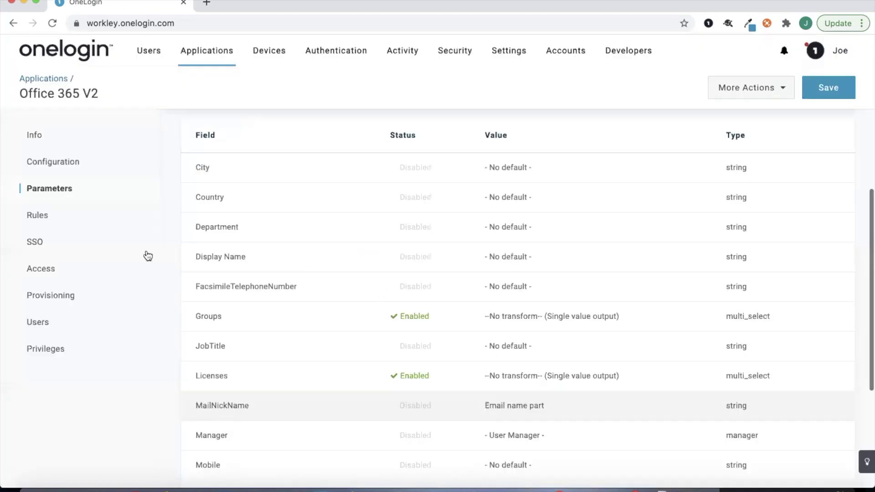
click(94, 233)
- Open the * rule's mapping and inspect its member_of regex CN=([^,]+)(?=.*OU=East.*)
click(92, 225)
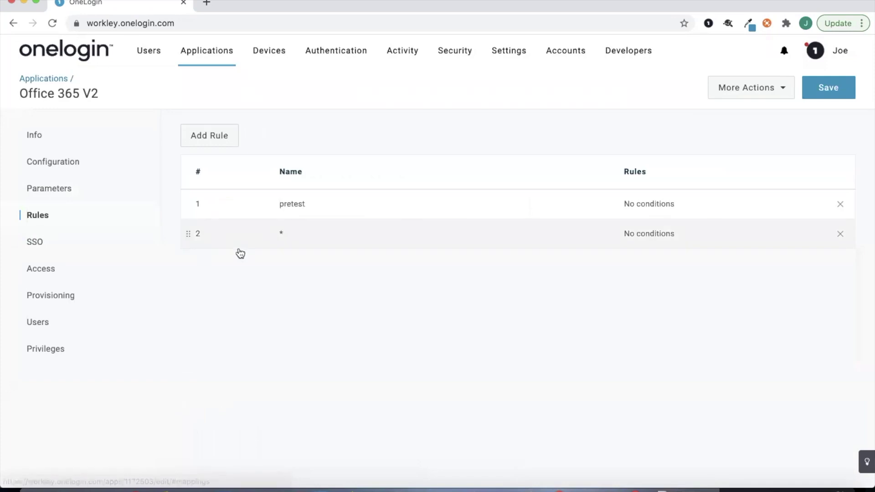
click(386, 233)
scroll(384, 230, down, 3)
scroll(384, 226, up, 1)
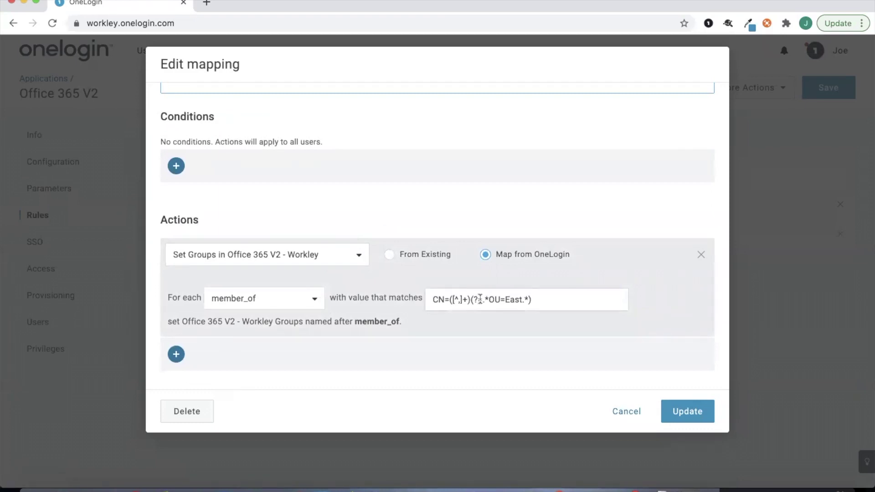
scroll(480, 299, up, 2)
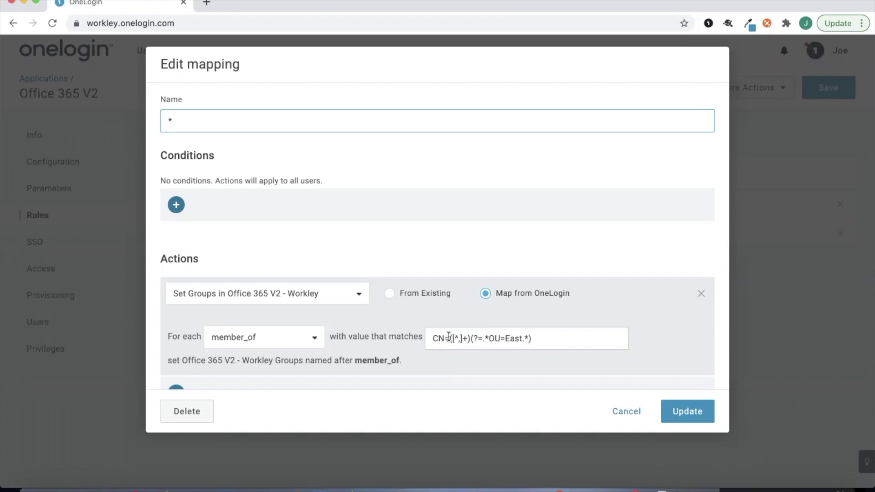
scroll(449, 337, down, 3)
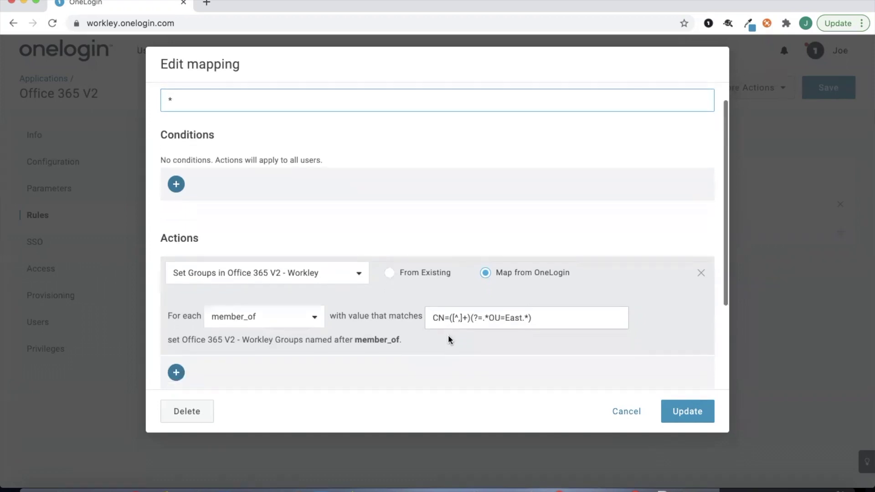
click(509, 299)
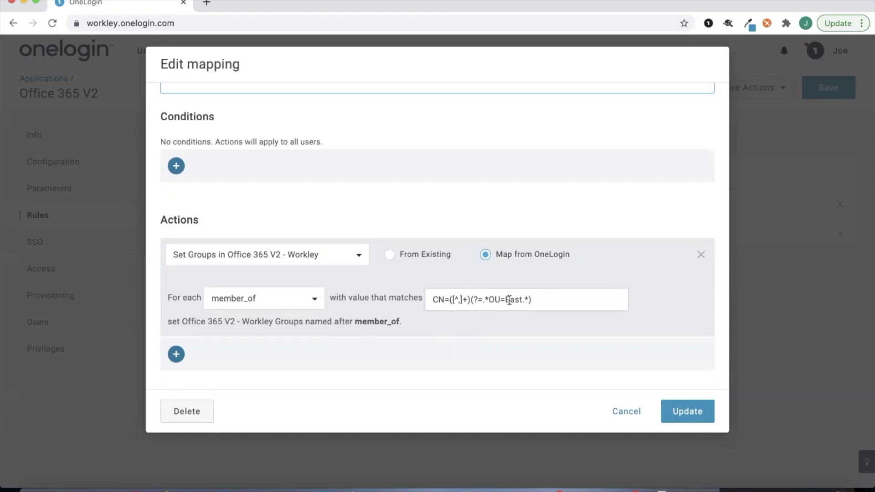
scroll(510, 301, up, 1)
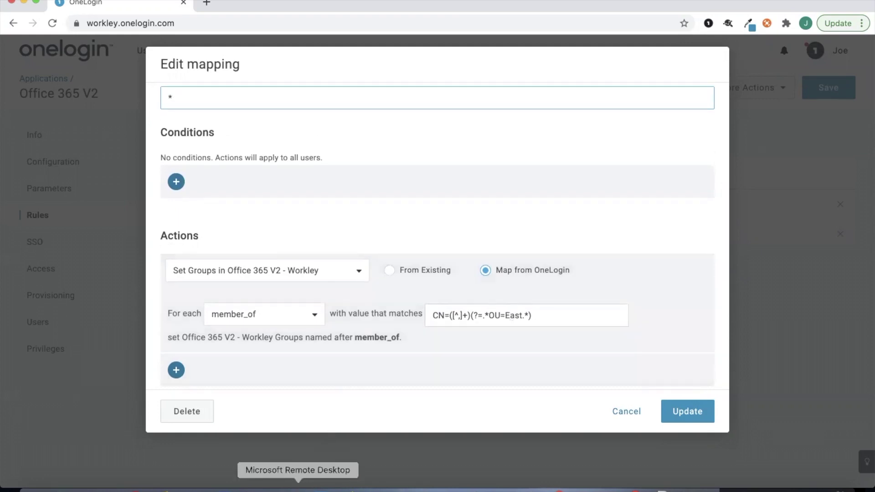
- In Remote Desktop, browse the East OU's entries and start a new user in umbrellacorp.com/East
click(298, 488)
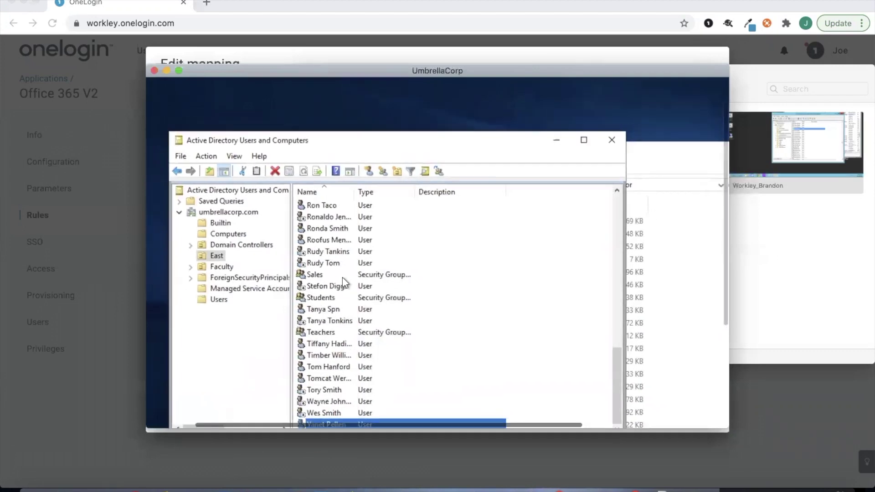
click(344, 276)
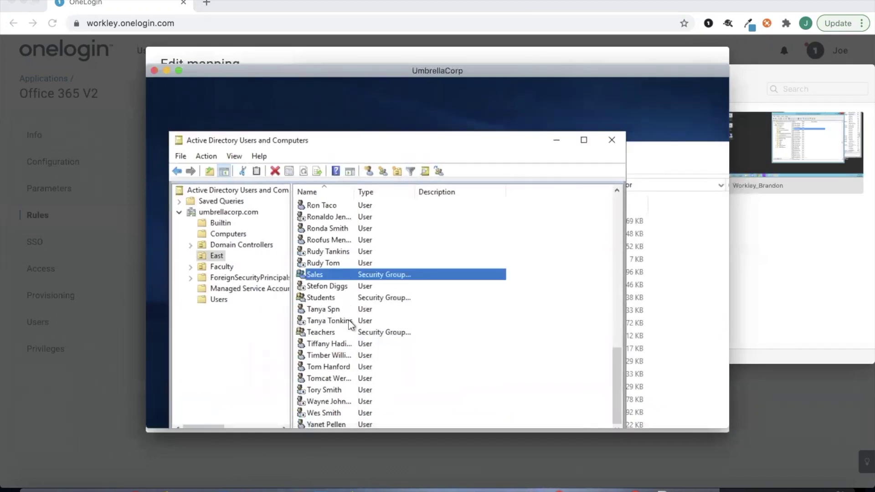
click(350, 331)
click(353, 284)
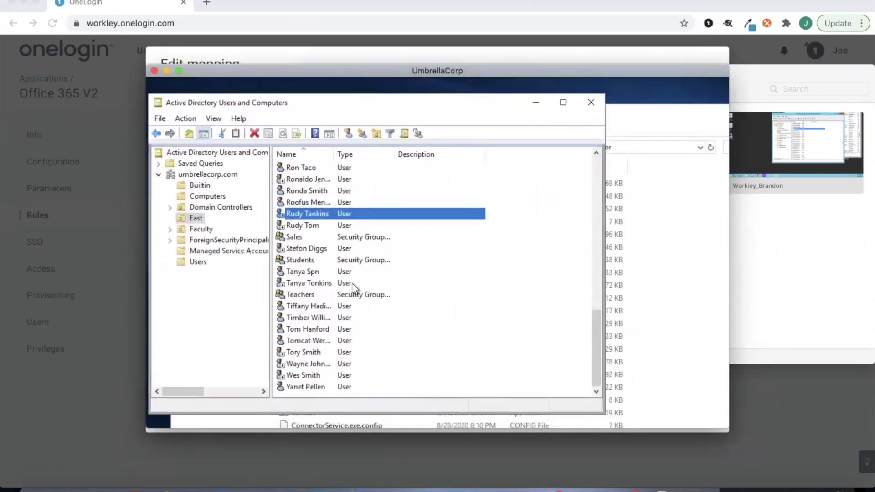
click(349, 133)
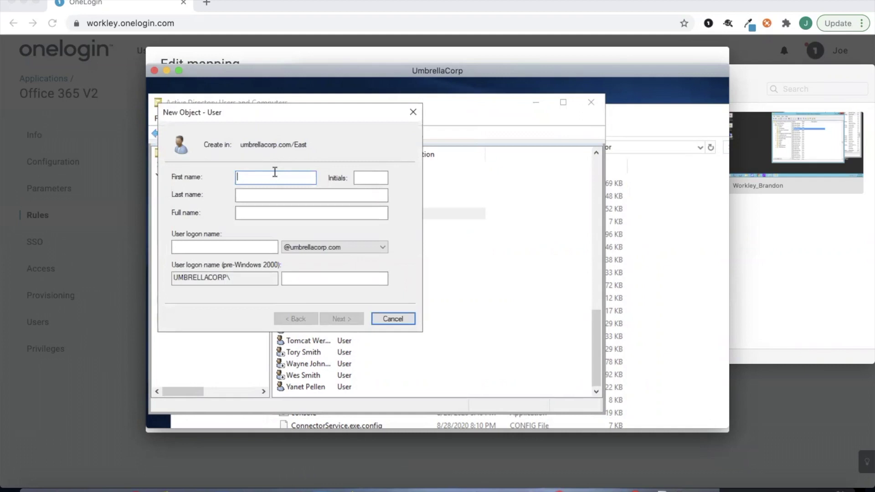
- Enter the new user's first name, last name and logon name
key(Tab)
key(Delete)
text(H)
click(225, 247)
click(349, 316)
- Set and confirm the user's password, then finish creating the account
text(Password1)
key(Tab)
text(Password1)
click(342, 319)
click(341, 318)
- Add an e-mail address in the new user's properties and save it
double_click(371, 170)
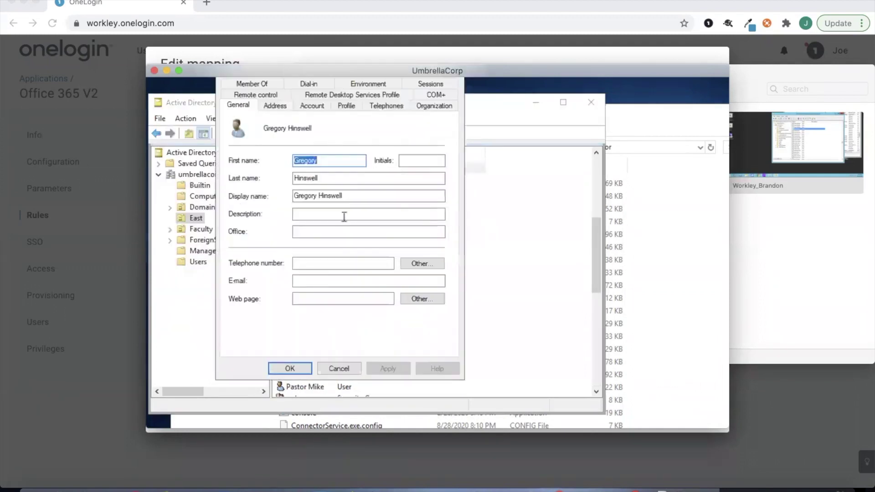
click(327, 282)
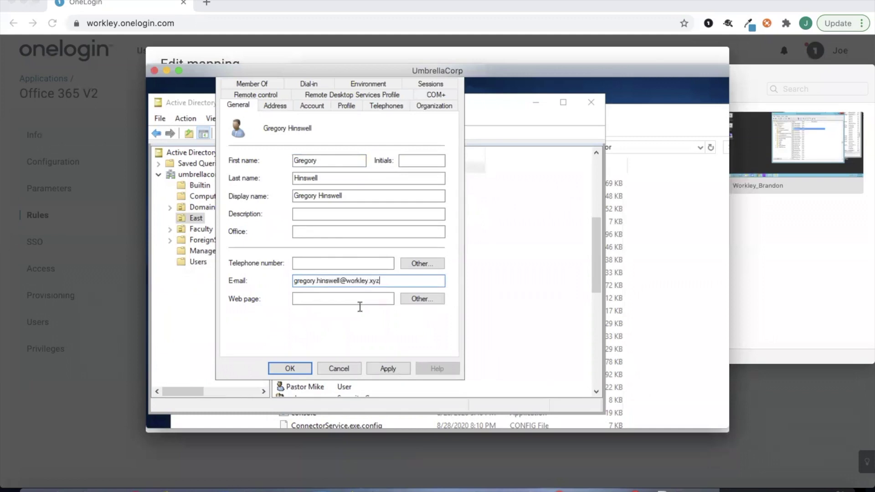
click(389, 367)
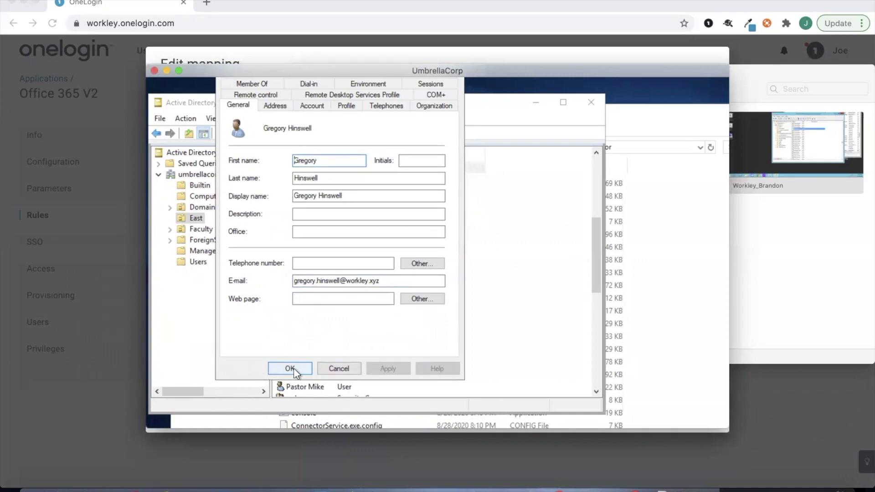
click(292, 369)
- Cancel the mapping dialog and open the new user's profile from the Users list in a new tab
click(27, 223)
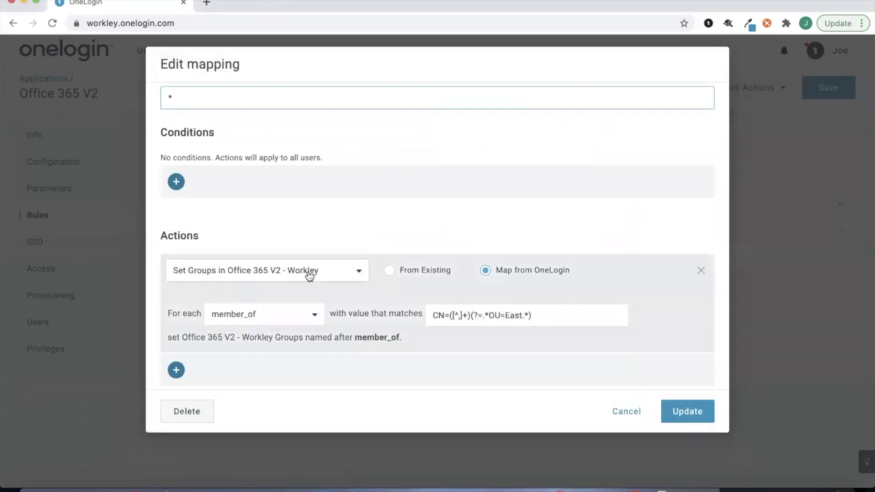
click(609, 407)
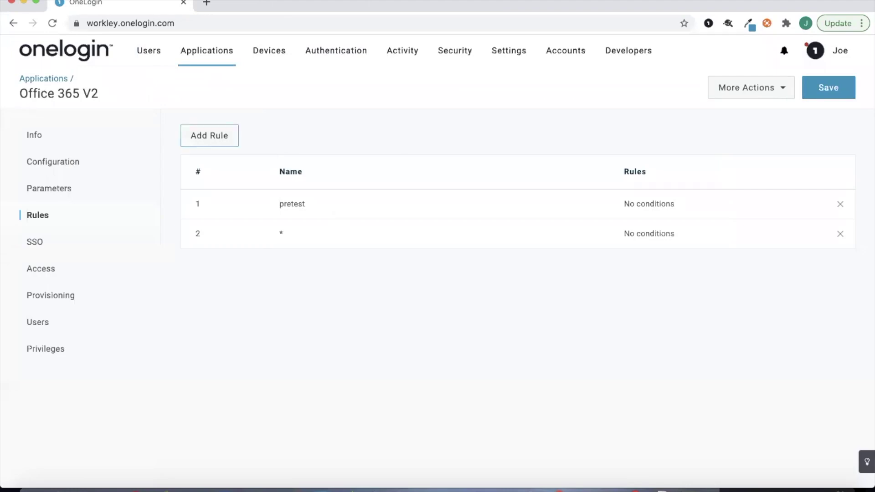
super+click(151, 78)
click(231, 6)
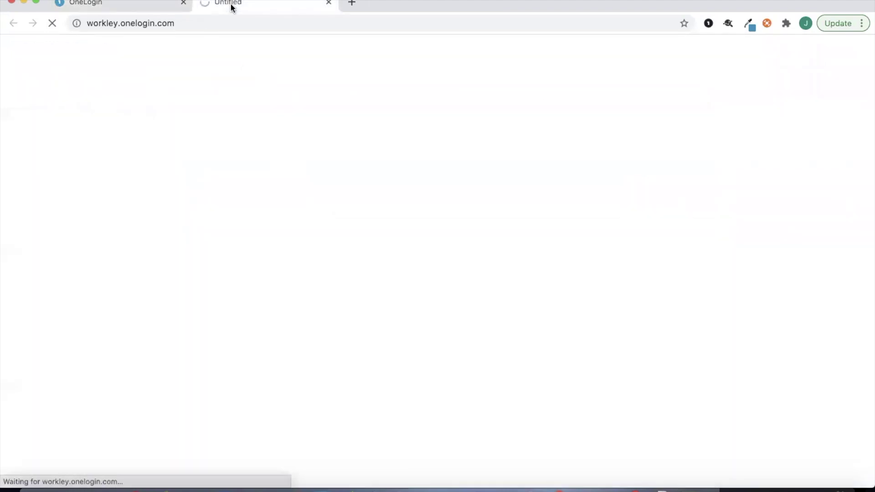
click(112, 135)
text(gre)
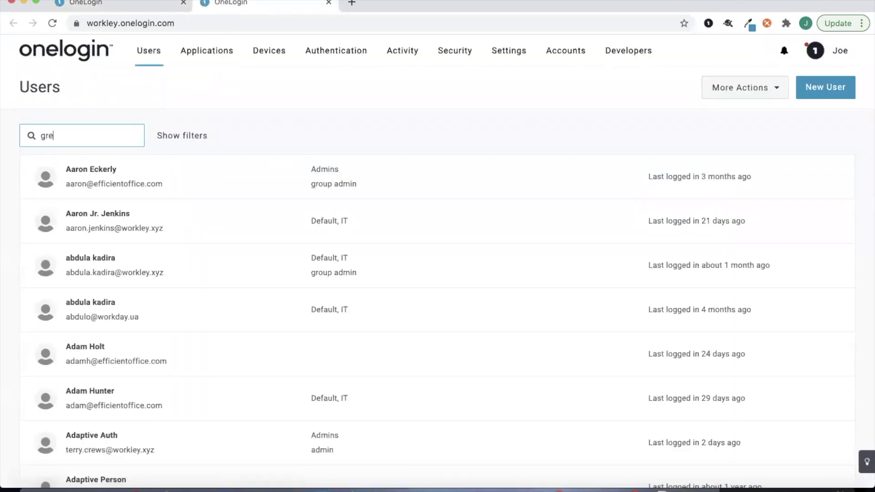
text(gory)
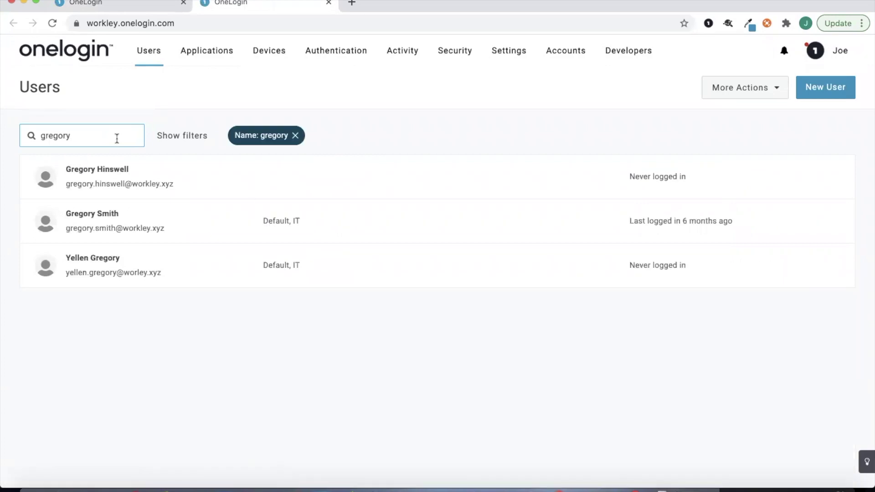
click(248, 188)
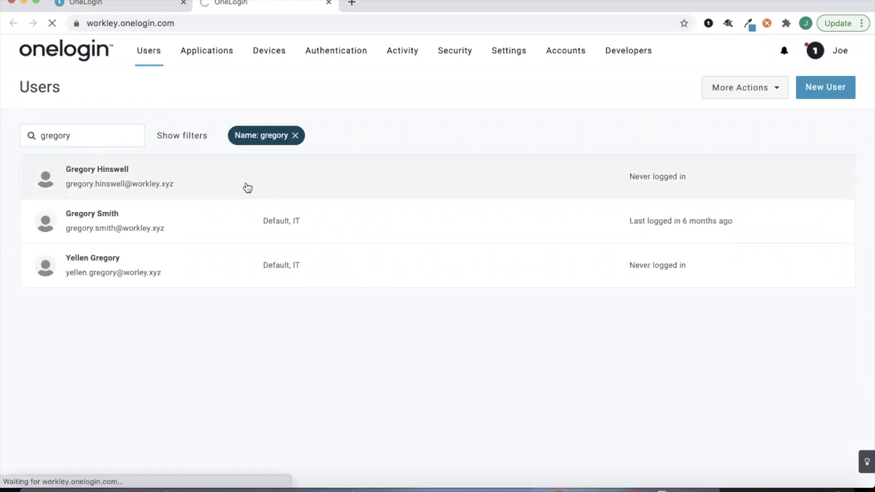
- Review the user's applications and directory details, noting the OU=East DN and empty MemberOf
scroll(293, 308, down, 10)
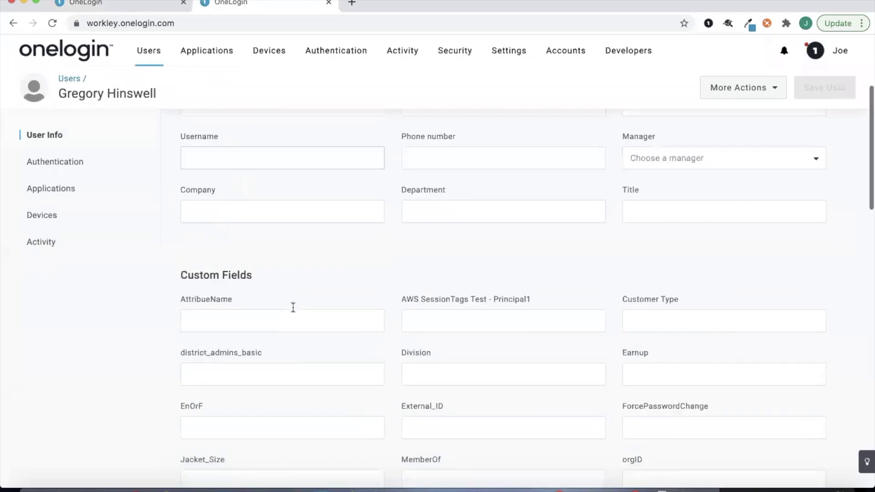
scroll(307, 350, down, 10)
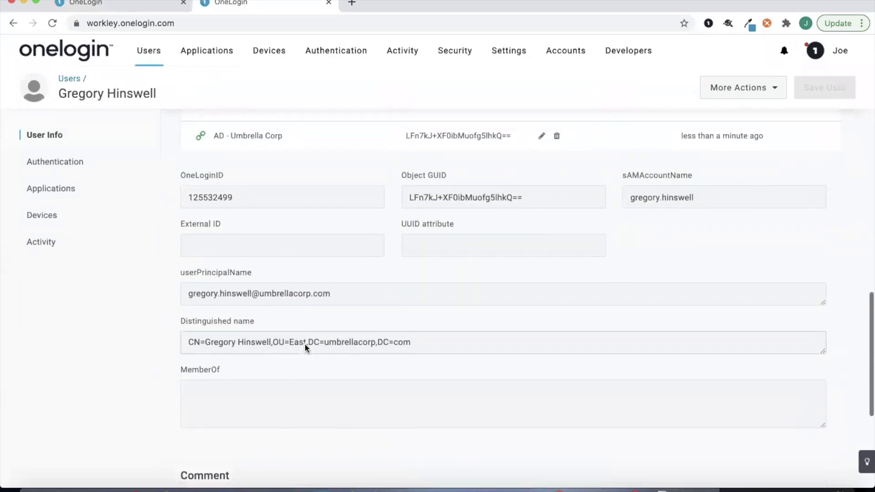
scroll(310, 386, down, 2)
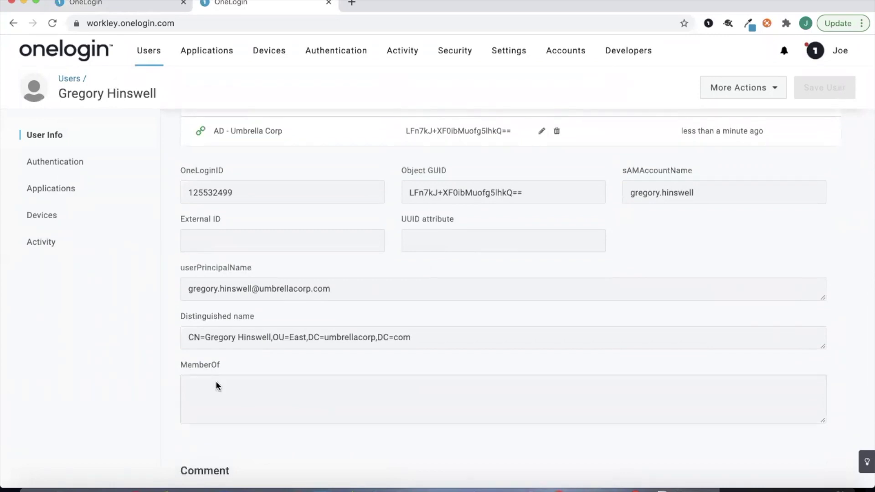
click(102, 192)
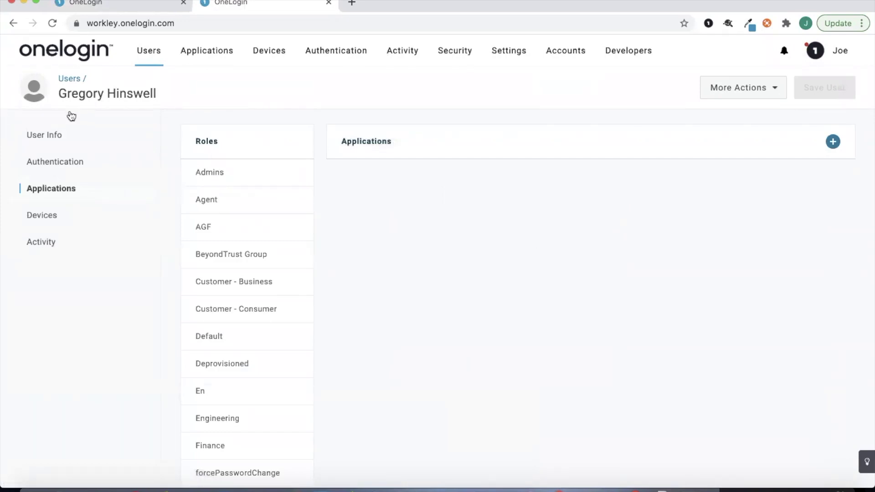
click(72, 135)
scroll(144, 165, down, 10)
scroll(349, 305, down, 10)
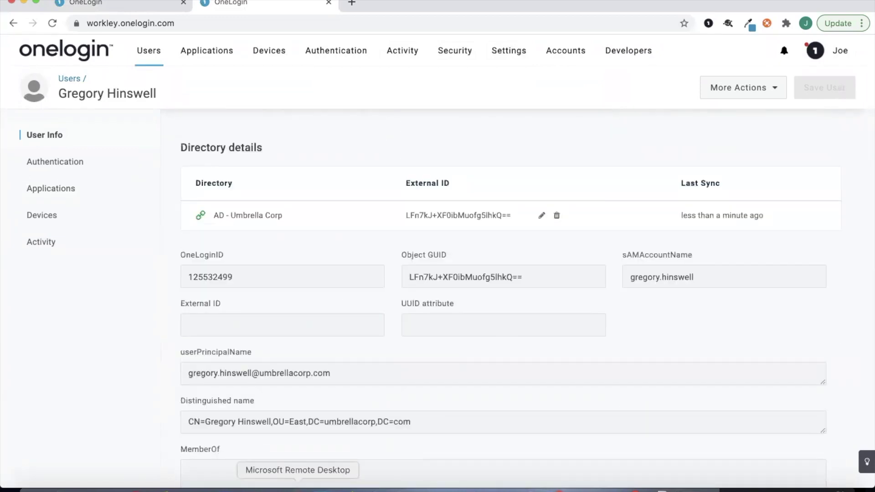
click(295, 487)
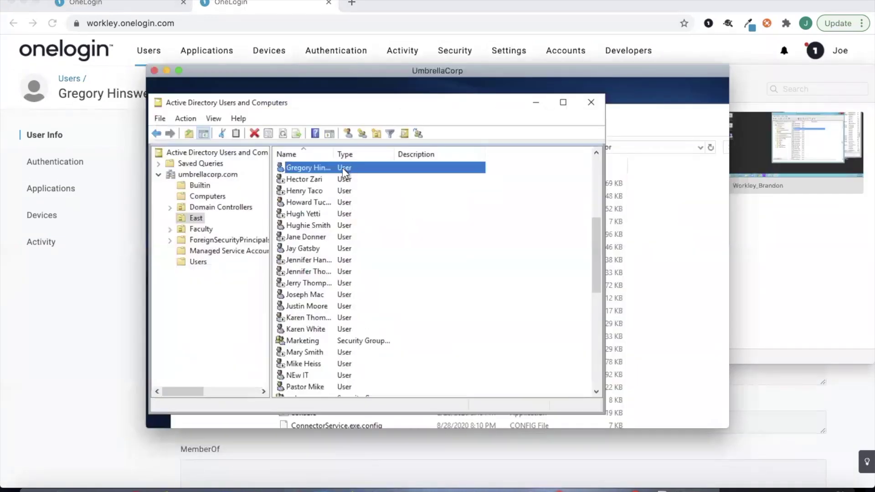
- Add the new user to the IT group on his Member Of tab and apply
double_click(342, 168)
click(268, 123)
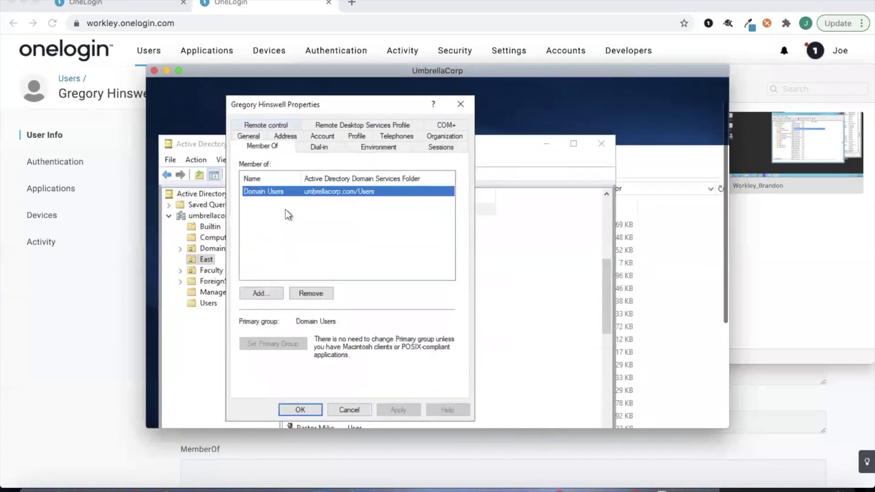
click(277, 295)
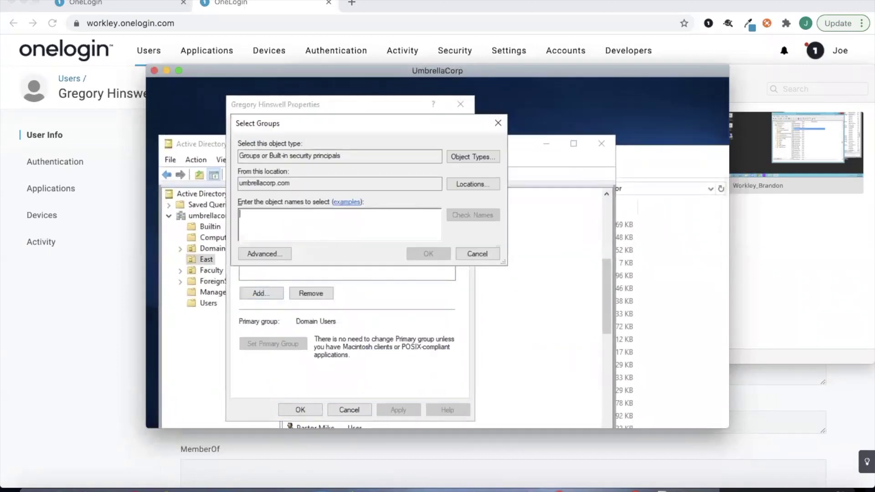
text(IT)
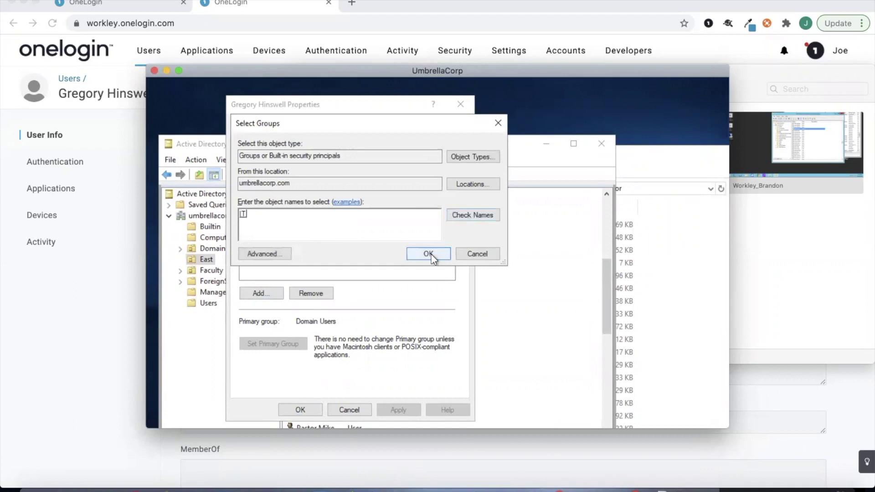
click(431, 252)
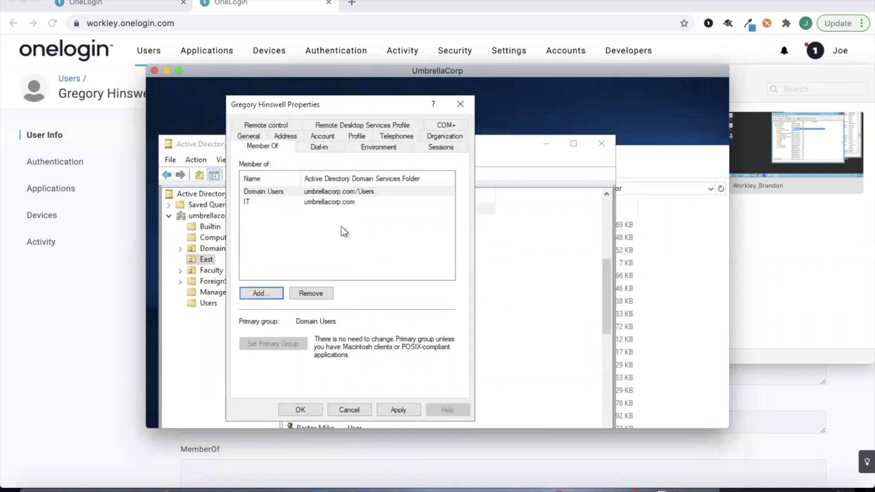
click(398, 410)
- Abandon adding a further group and return to the OneLogin user page
click(262, 294)
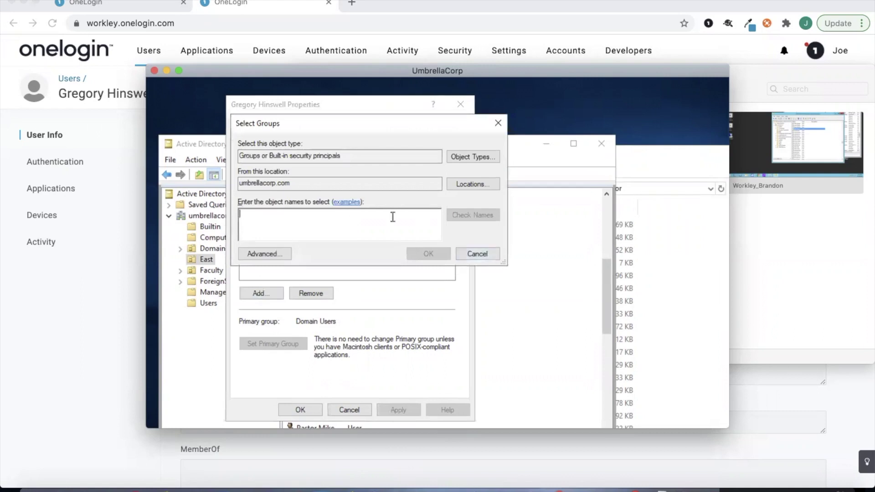
click(477, 254)
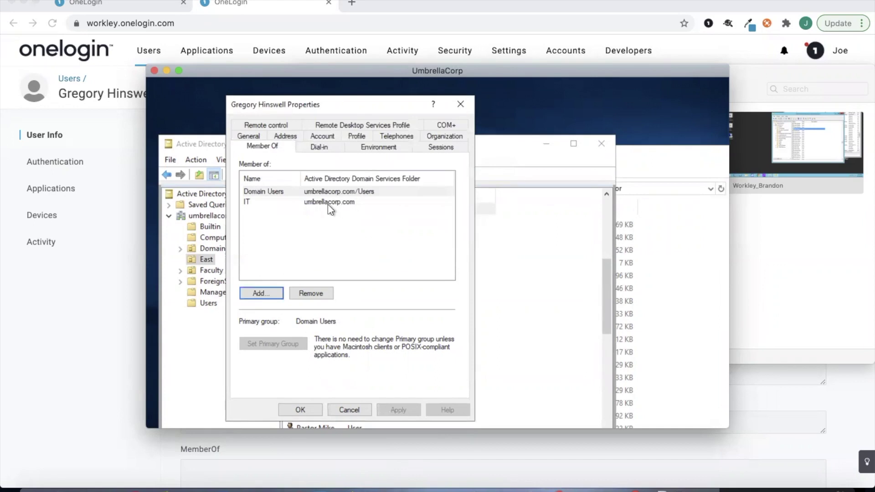
click(144, 248)
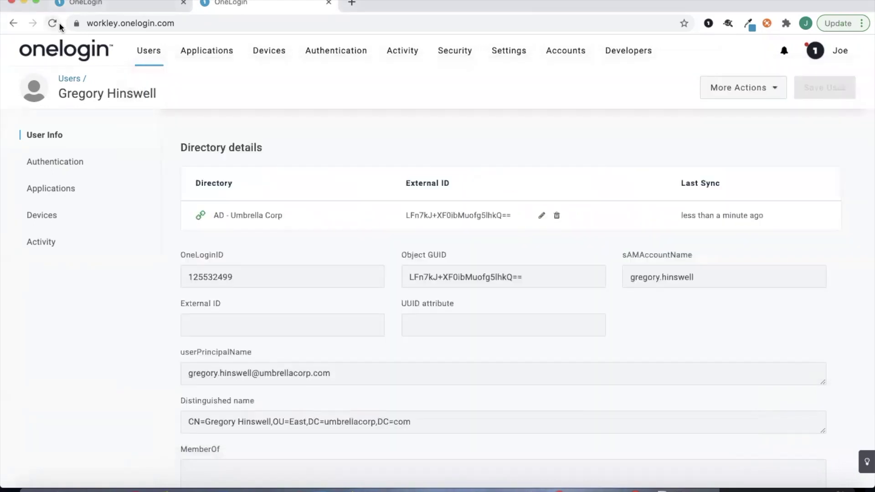
- Reload the user's page and check that MemberOf now lists IT
click(58, 23)
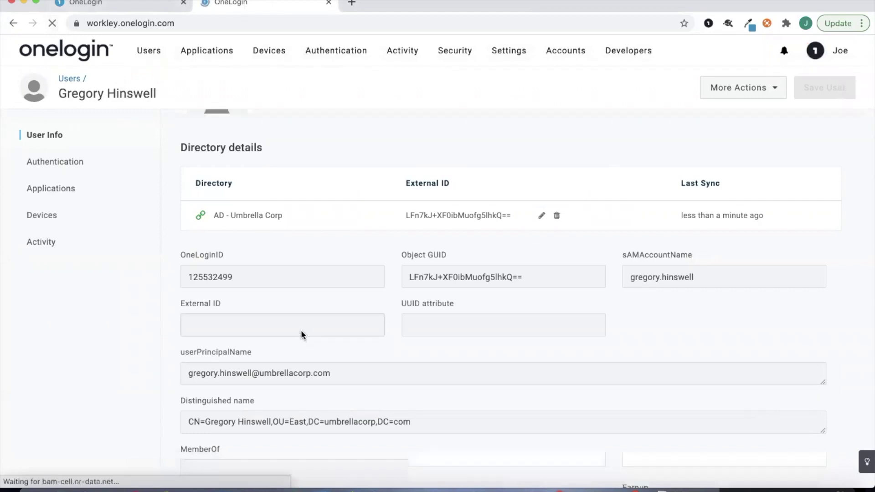
click(68, 135)
scroll(288, 308, down, 10)
scroll(288, 307, down, 9)
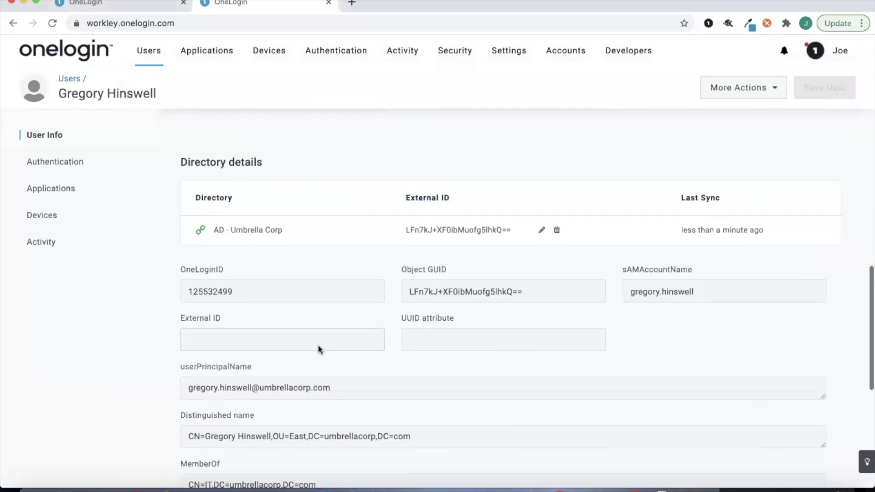
- Check that Office 365 V2 - Workley shows Provisioned among the user's applications
click(115, 188)
mouse_move(312, 215)
scroll(313, 215, down, 1)
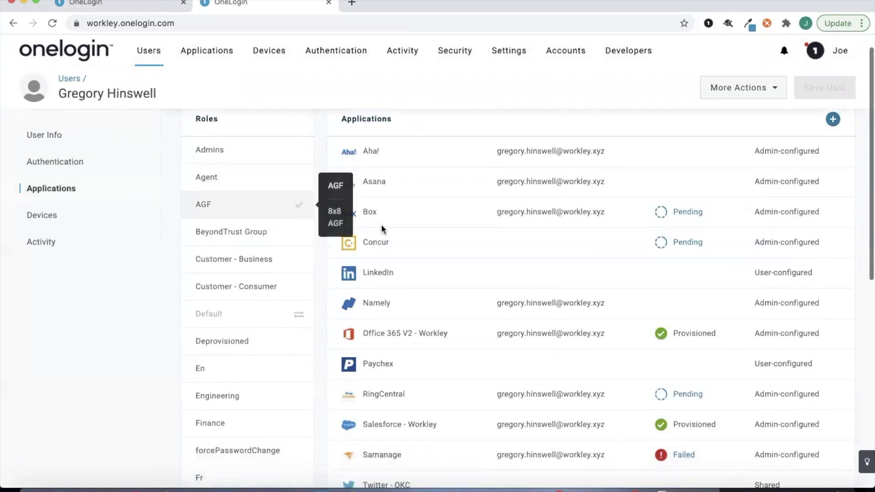
scroll(455, 262, down, 1)
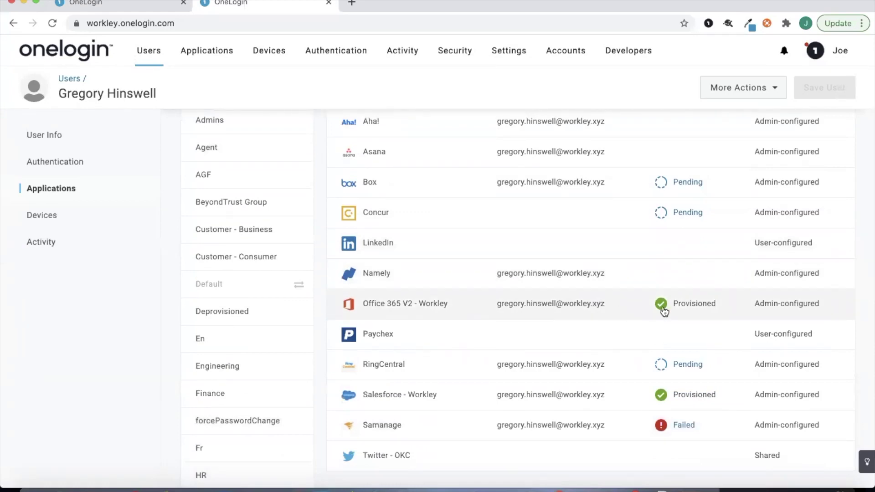
mouse_move(287, 473)
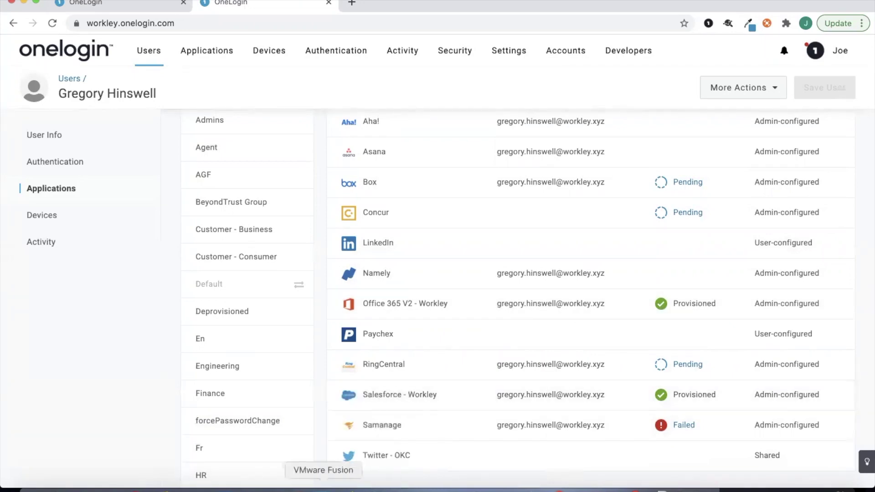
- In the Microsoft 365 admin center, search 'gre' and open the new user's details
click(349, 487)
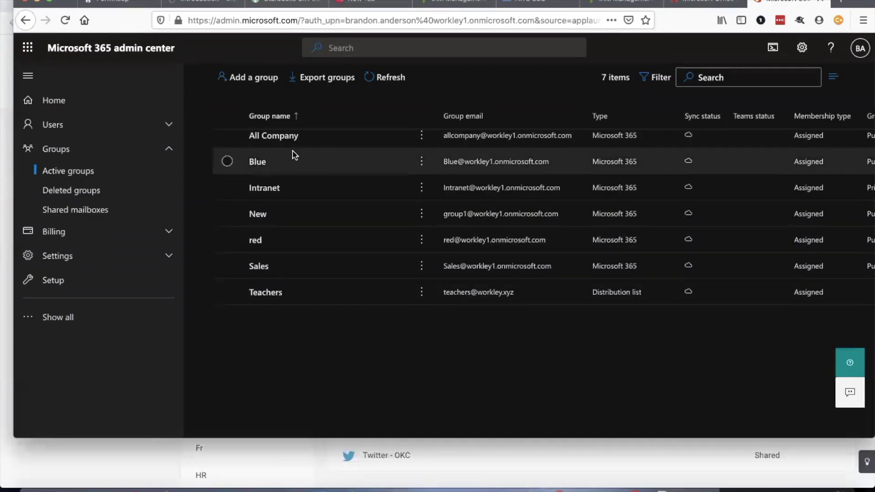
scroll(293, 151, up, 3)
scroll(292, 151, up, 1)
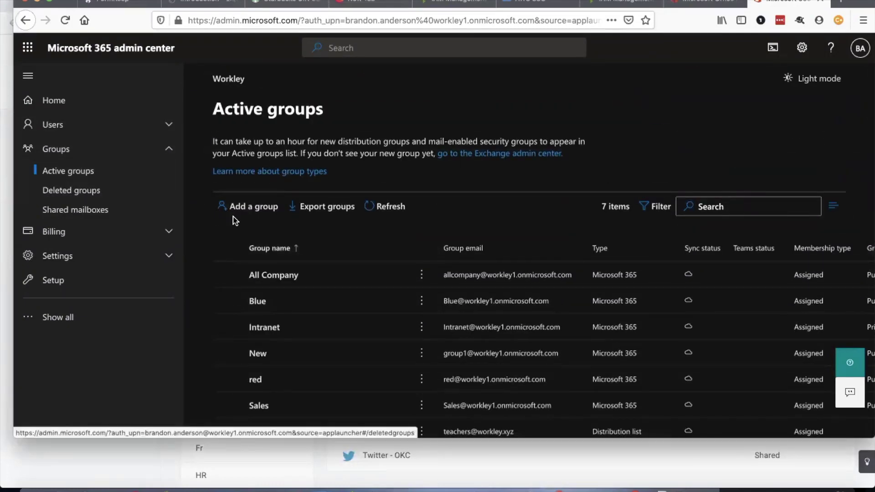
scroll(234, 217, down, 3)
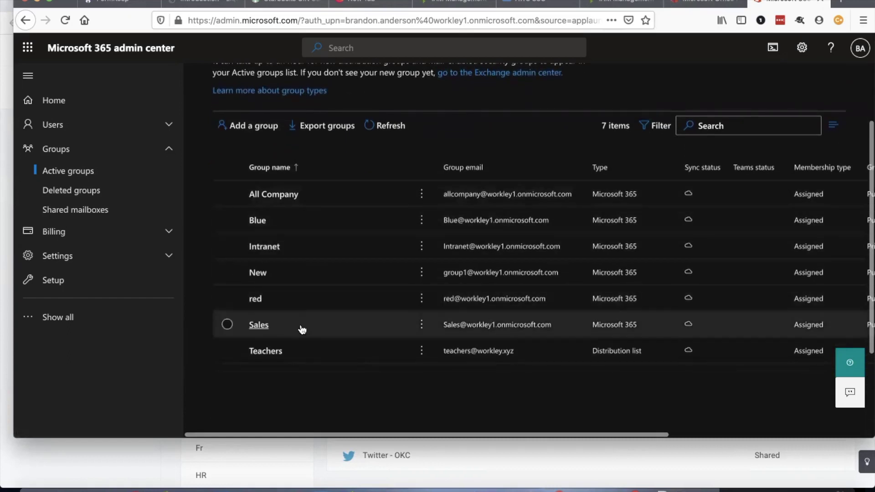
scroll(313, 283, up, 1)
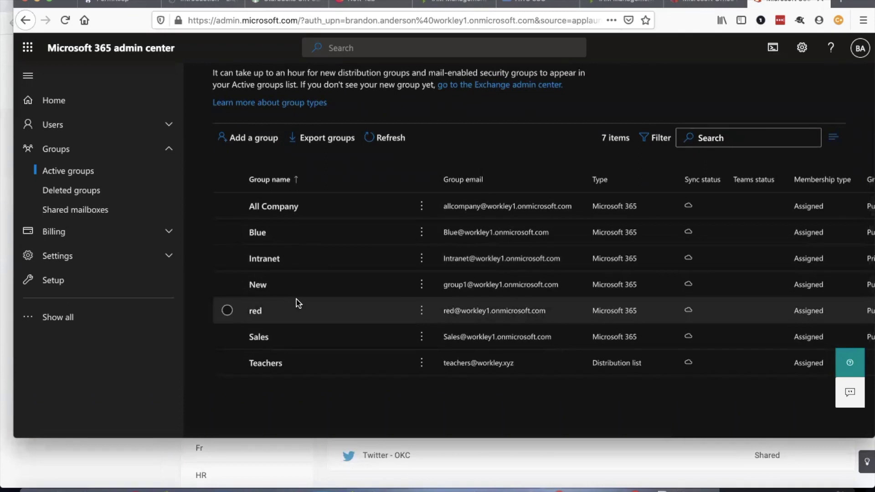
click(124, 130)
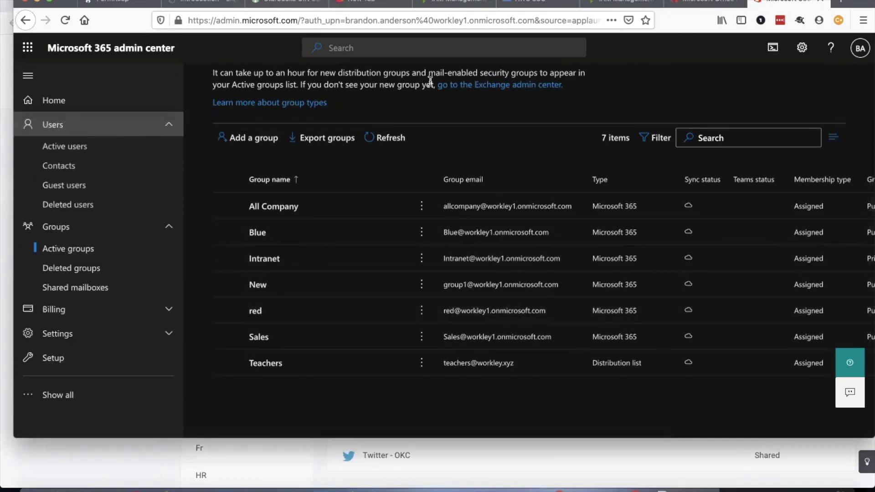
click(336, 47)
text(gregory)
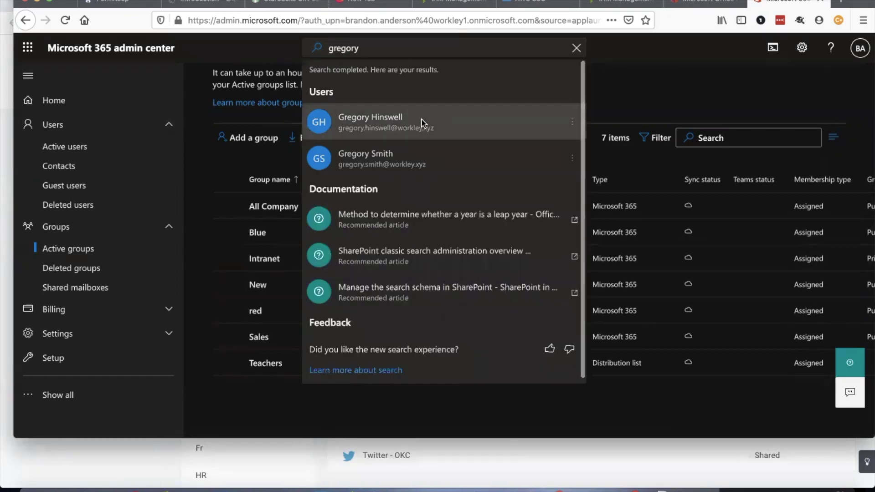
click(422, 122)
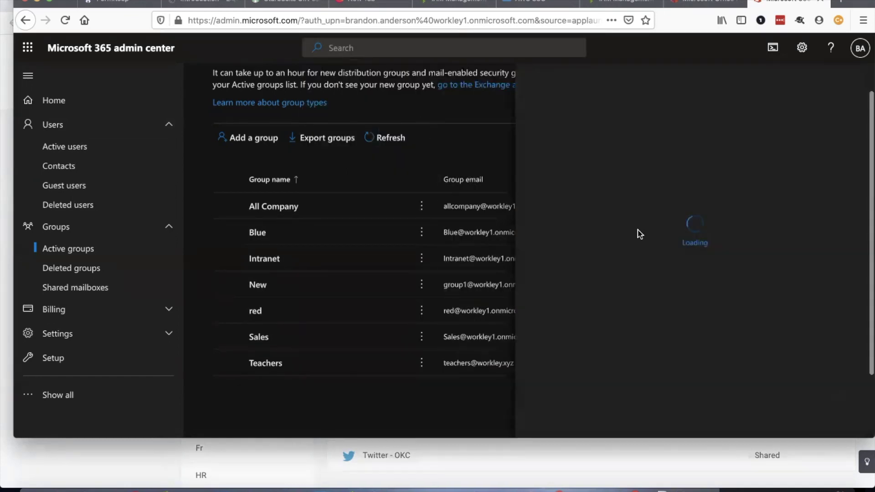
- Confirm the user has no groups yet, close the panel and return to Active Directory
scroll(640, 234, down, 5)
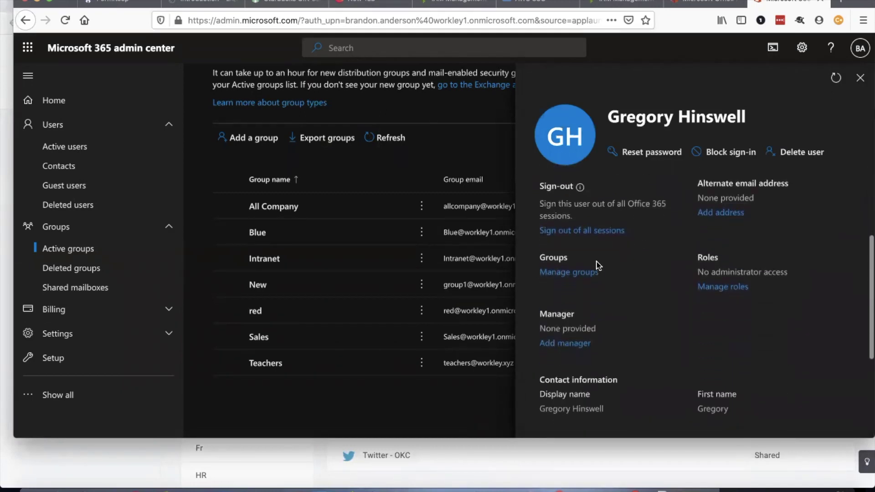
click(592, 272)
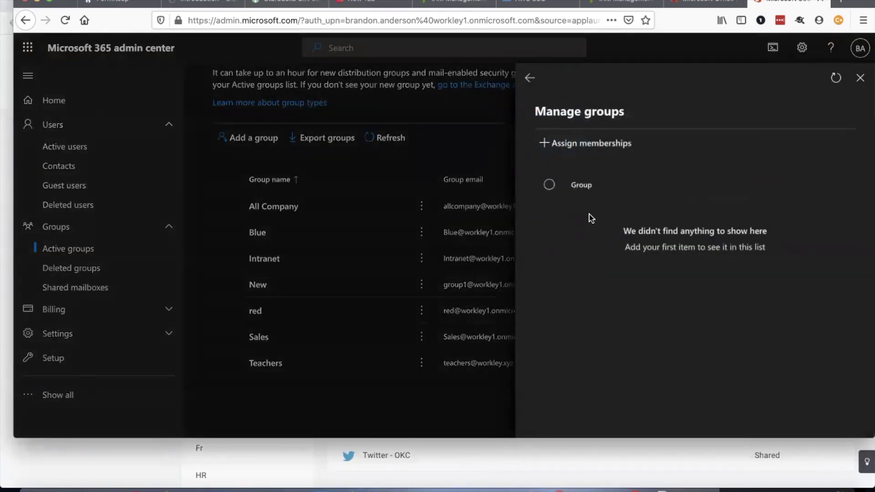
click(529, 78)
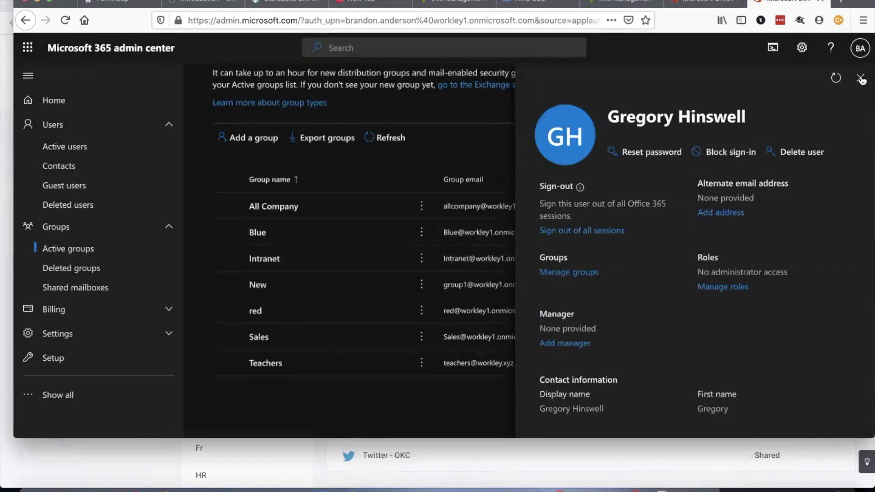
click(860, 78)
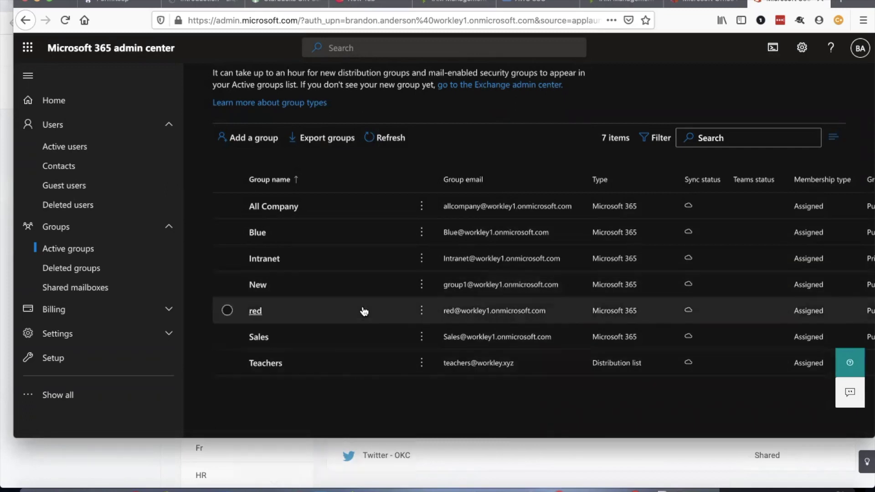
click(297, 487)
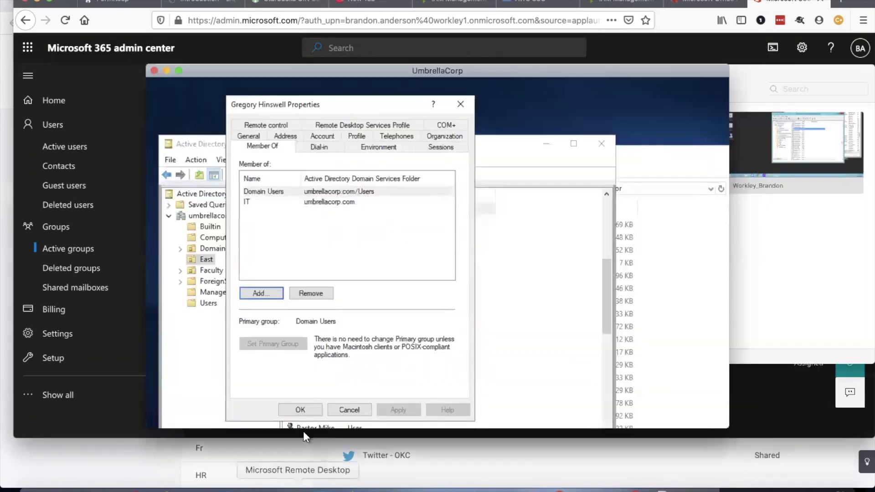
- Create a new global security group named Green in Active Directory's East OU
click(460, 104)
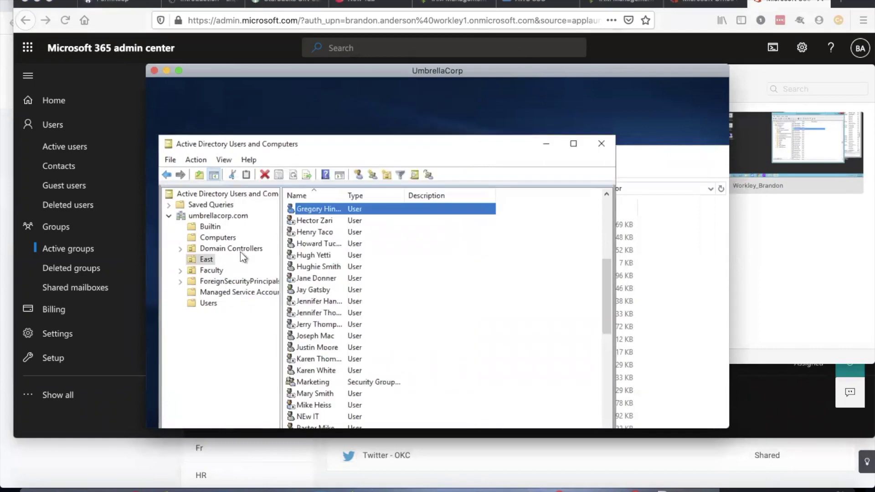
click(521, 244)
click(345, 175)
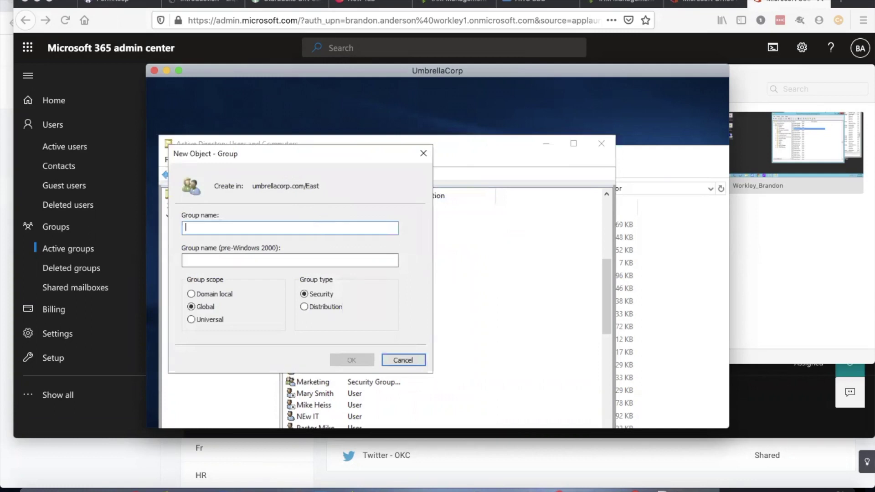
text(Green)
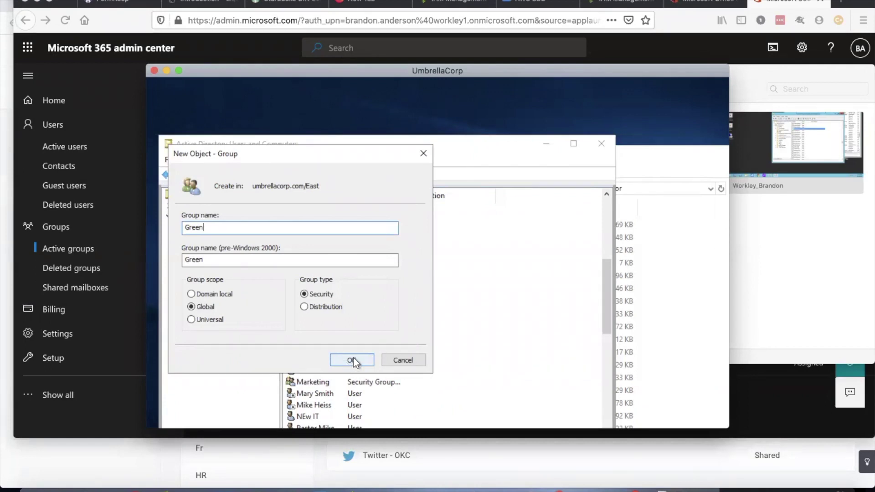
click(352, 360)
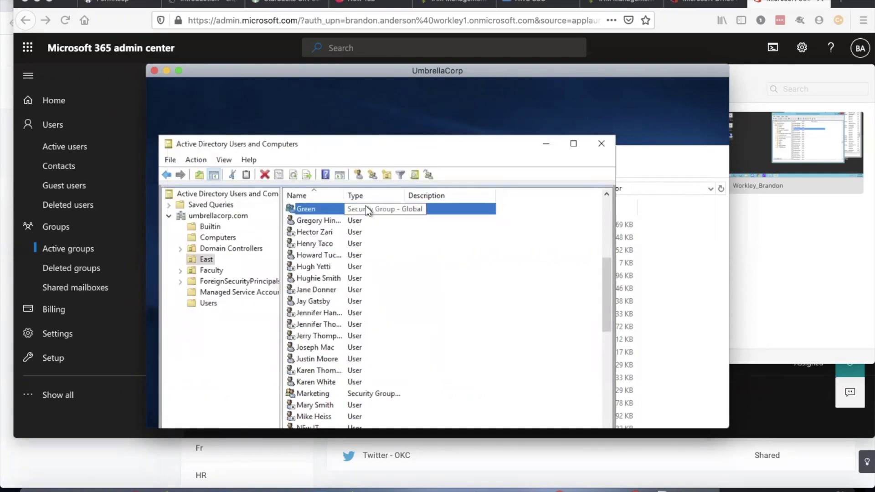
key(super+Tab)
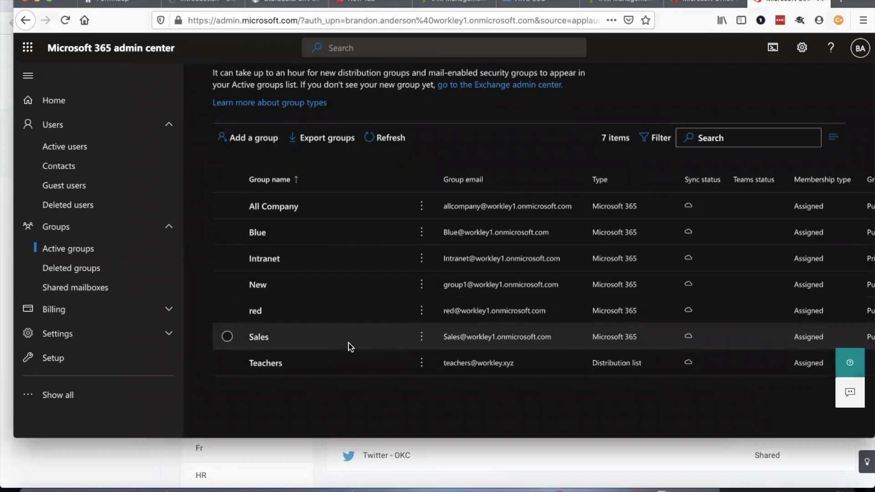
- Reload the user's OneLogin User Info page and check that MemberOf still lists only IT
click(141, 471)
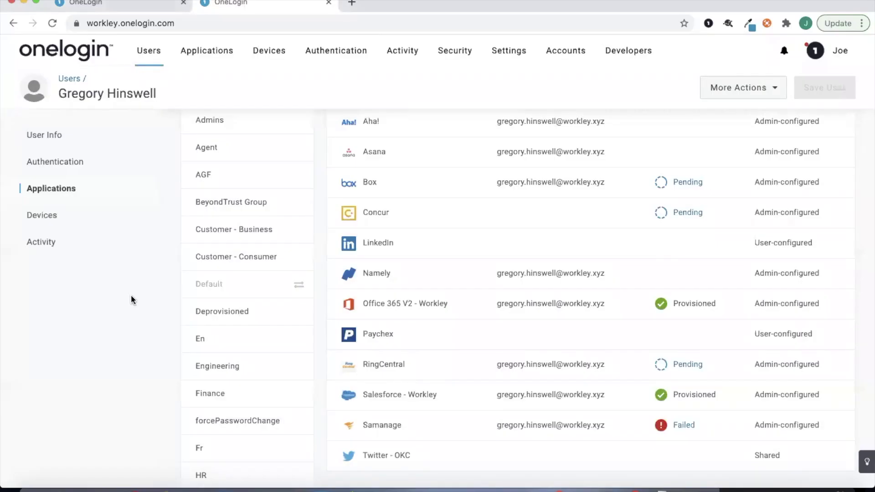
scroll(131, 300, up, 2)
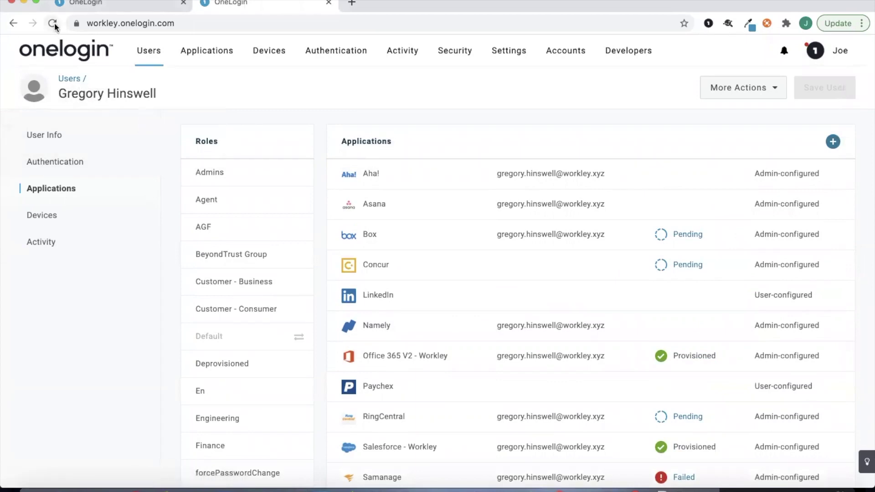
click(72, 140)
scroll(358, 289, down, 8)
scroll(363, 297, down, 10)
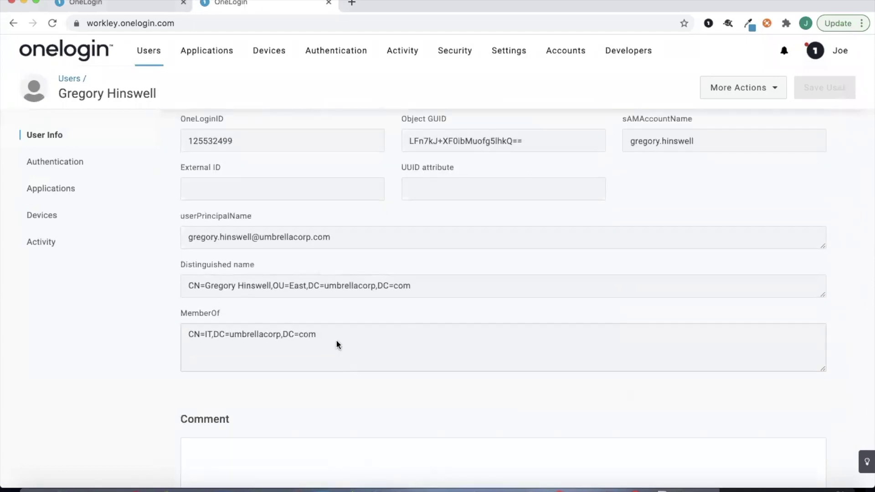
click(48, 20)
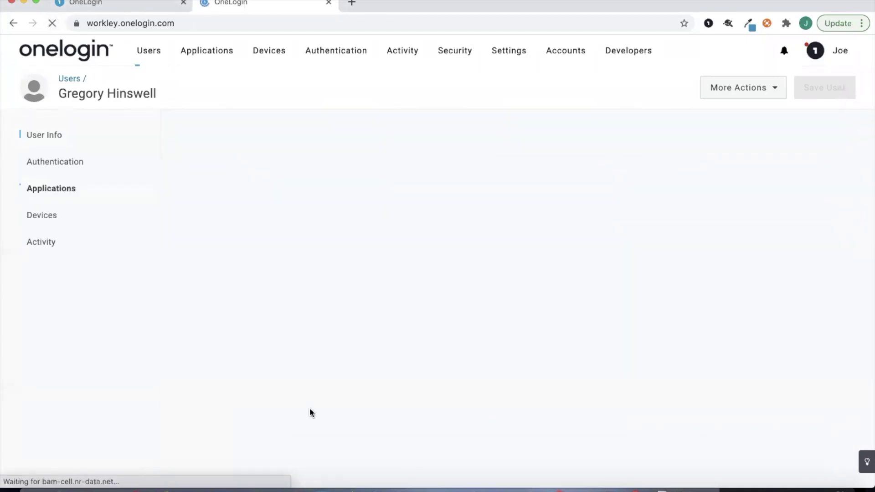
click(293, 484)
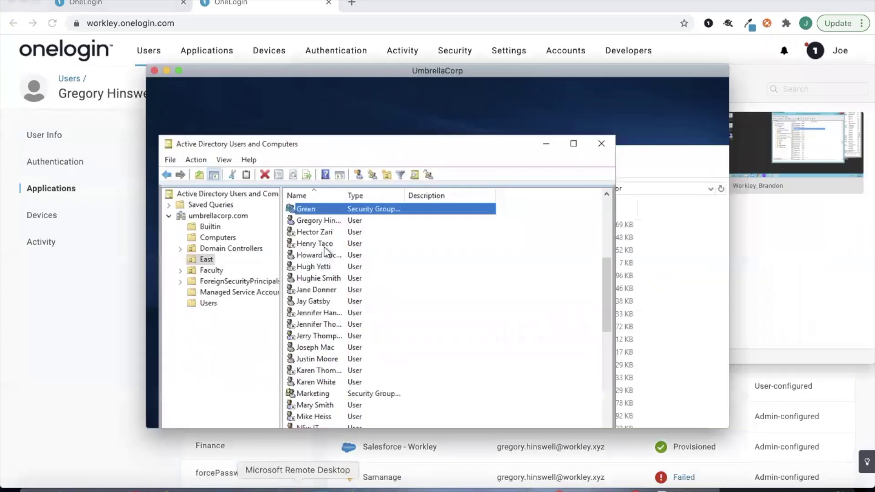
- Add the East user to the Green and red groups on its Member Of tab
double_click(343, 222)
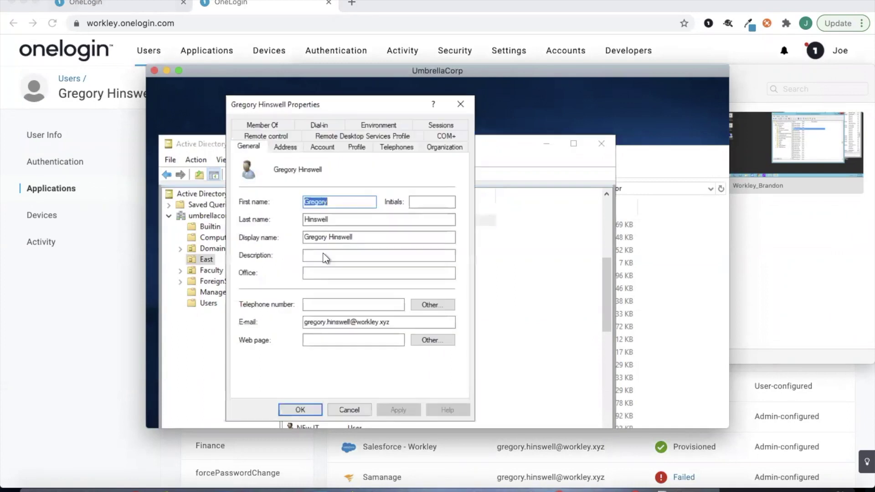
click(274, 123)
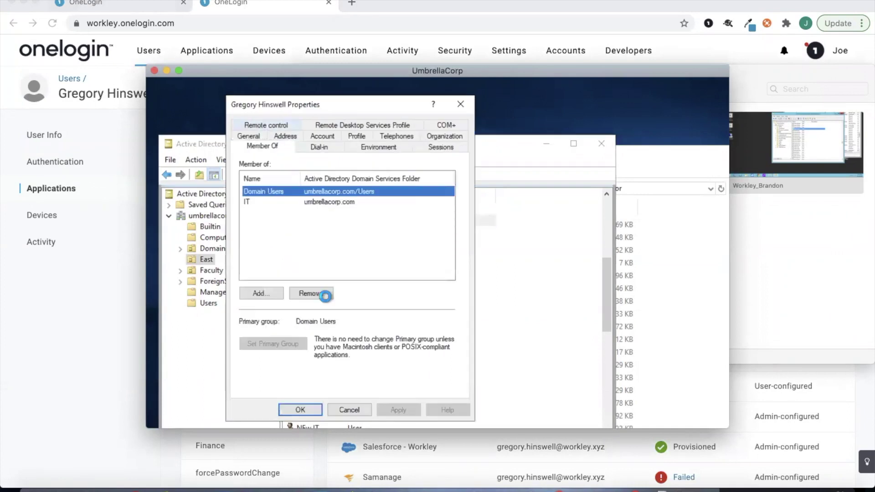
click(263, 295)
text(en)
click(479, 211)
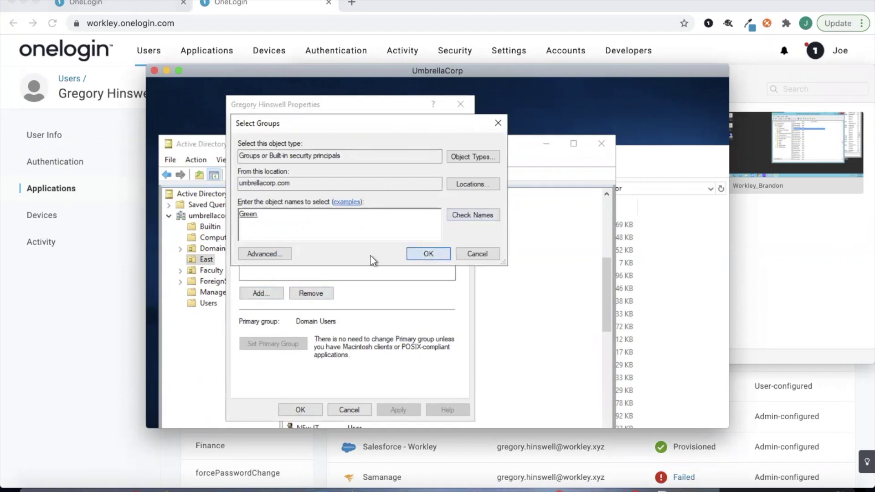
key(Return)
click(268, 294)
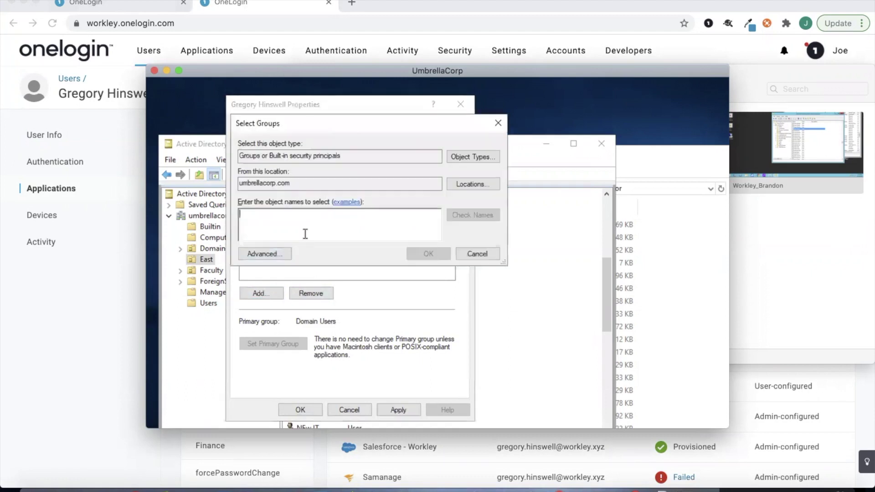
text(Red)
click(452, 213)
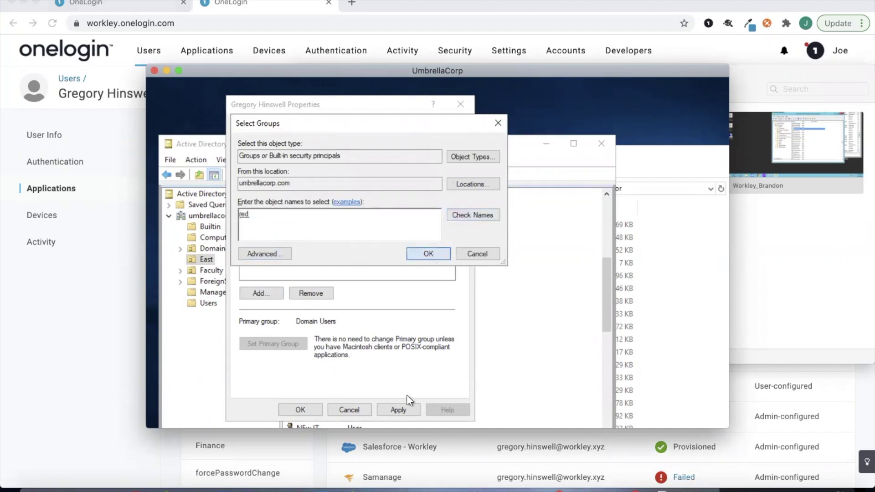
click(399, 410)
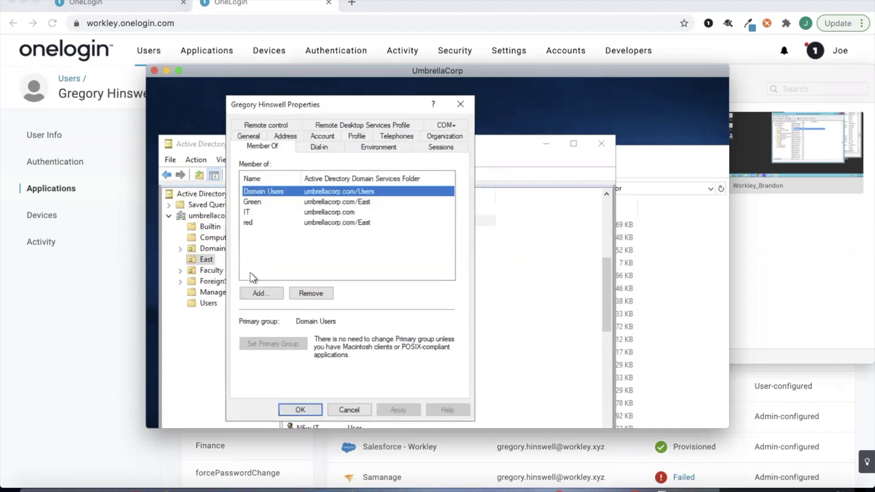
- Add the user to the Teachers and Blue groups as well, then apply and save
click(257, 292)
text(teacher)
click(491, 212)
click(420, 254)
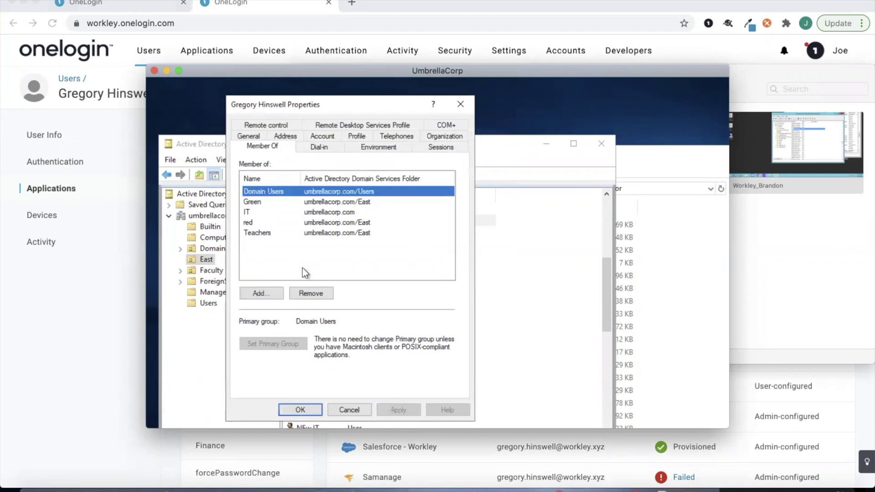
click(262, 292)
text(Blue)
click(477, 214)
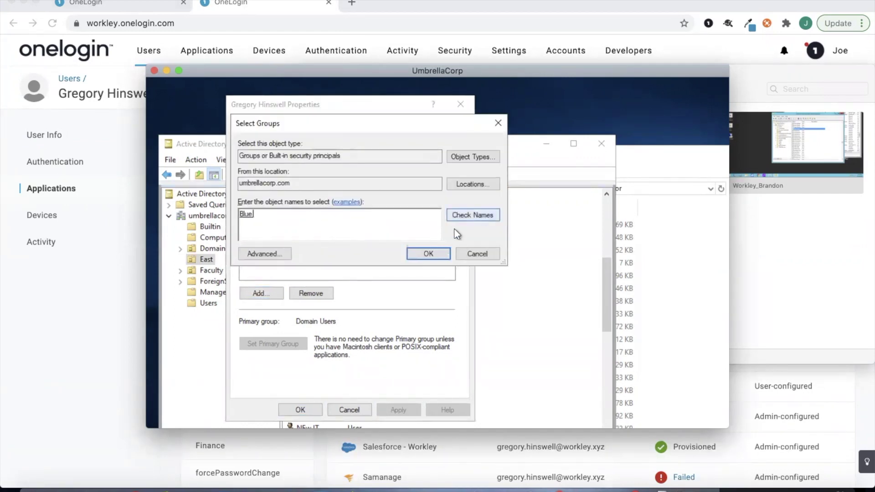
click(435, 252)
click(403, 410)
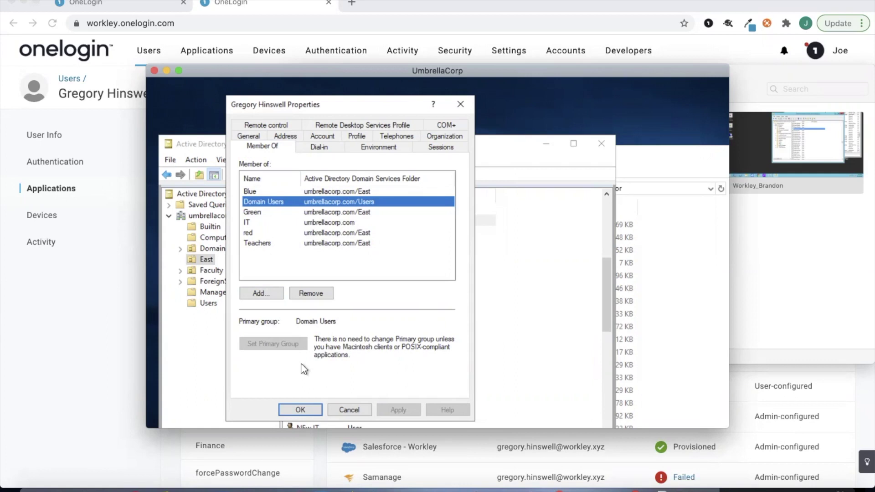
click(300, 410)
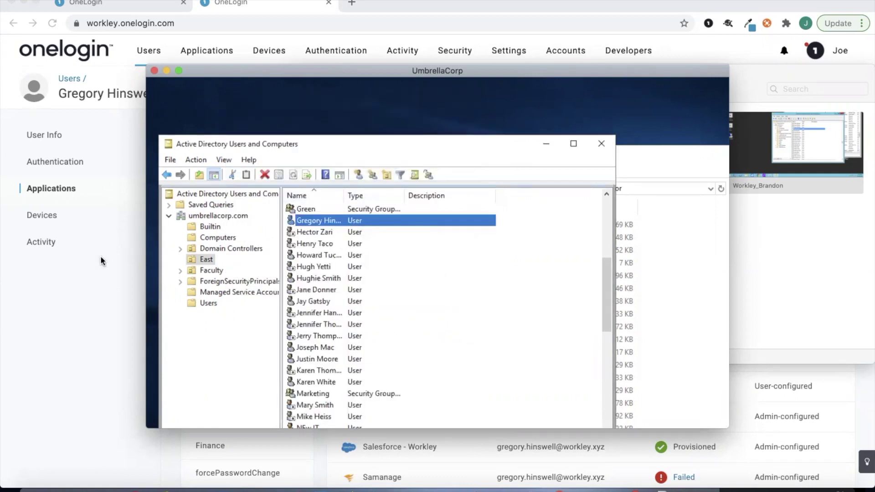
click(93, 242)
- Confirm the user's OneLogin MemberOf now lists Blue, Green, IT, red and Teachers
click(100, 126)
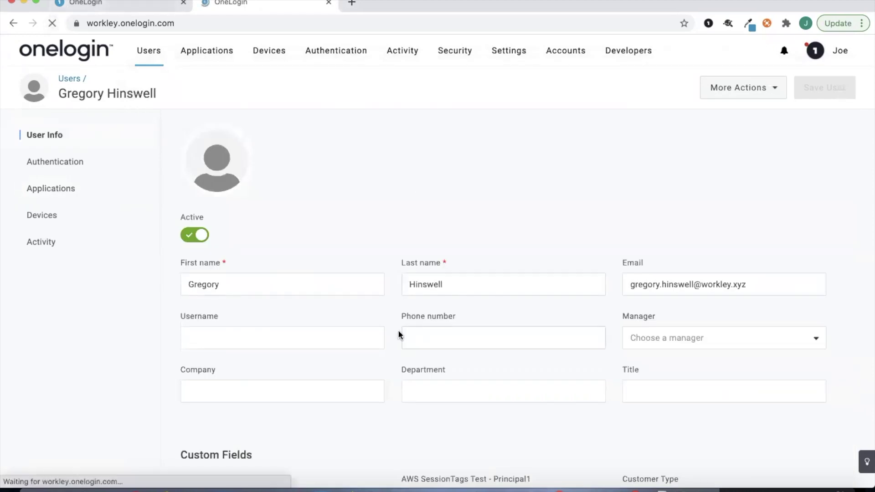
click(69, 138)
scroll(365, 242, down, 15)
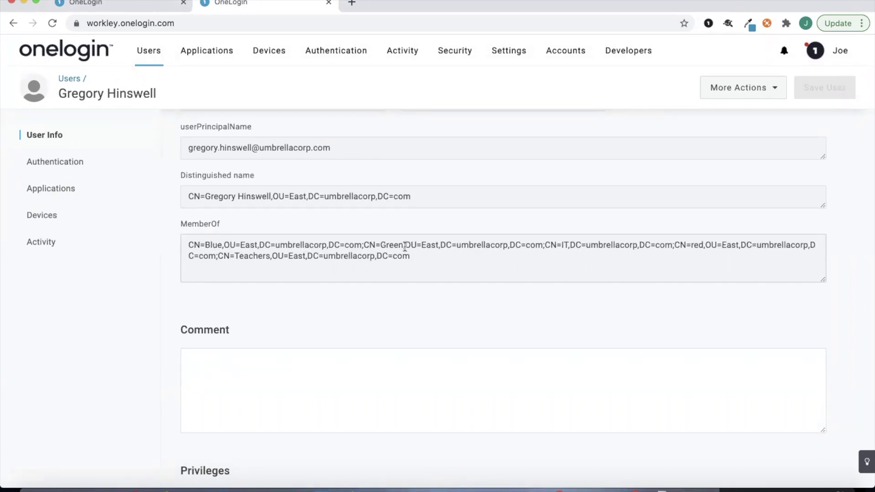
scroll(506, 313, up, 6)
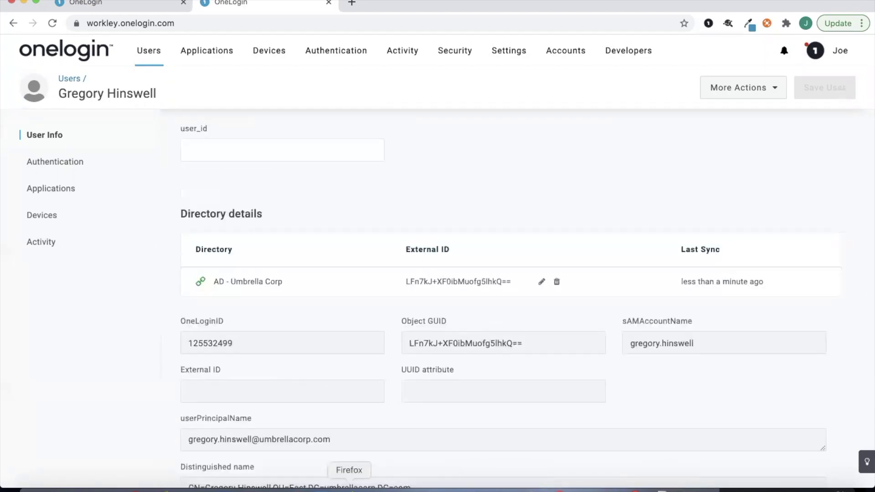
click(349, 485)
scroll(291, 267, up, 2)
scroll(280, 268, down, 2)
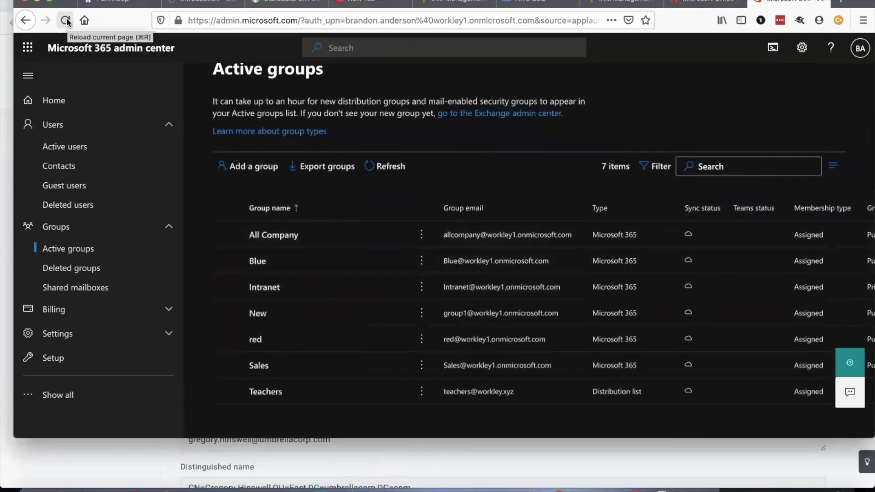
- Refresh the Microsoft 365 active groups list so Green and Students appear, nine groups total
click(66, 22)
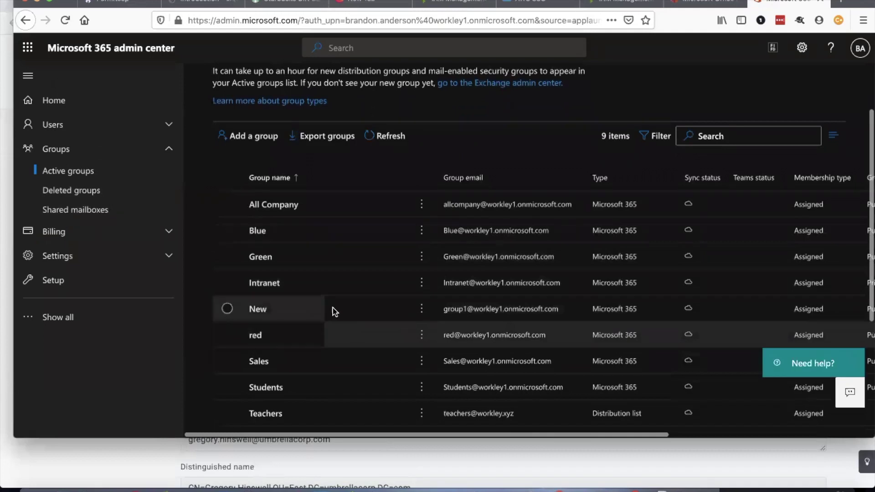
scroll(337, 322, down, 1)
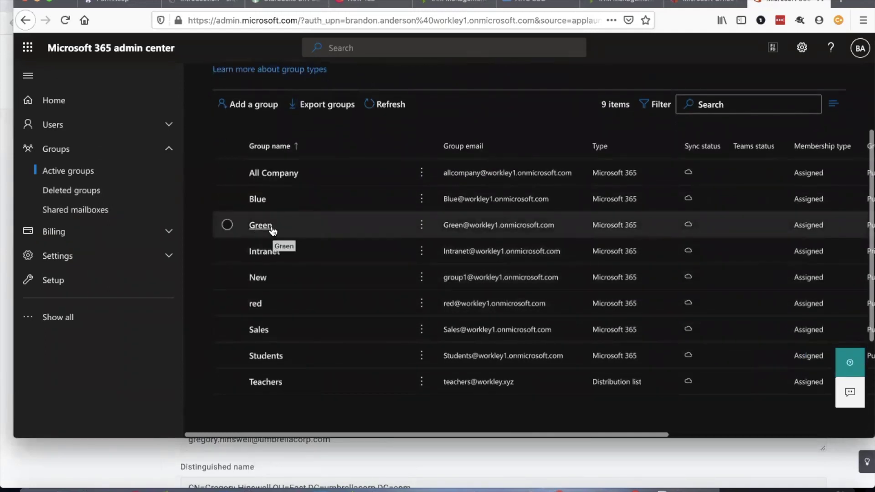
scroll(424, 231, right, 5)
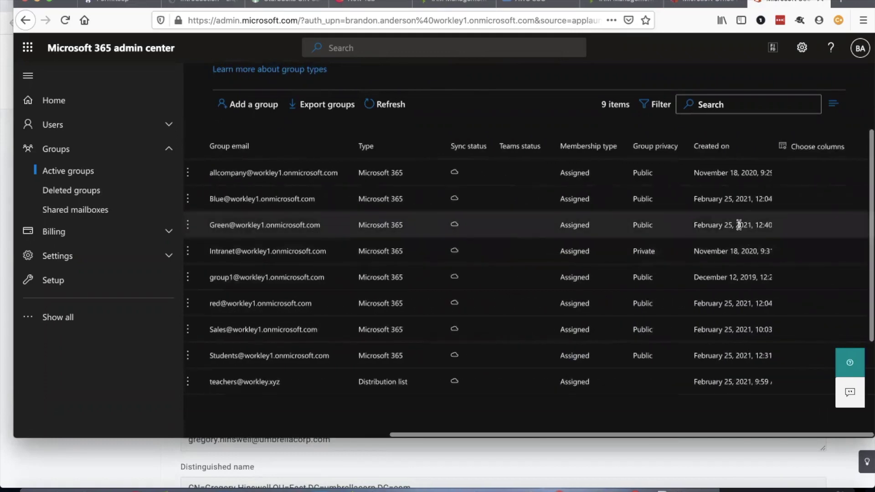
scroll(723, 230, left, 3)
scroll(553, 239, left, 3)
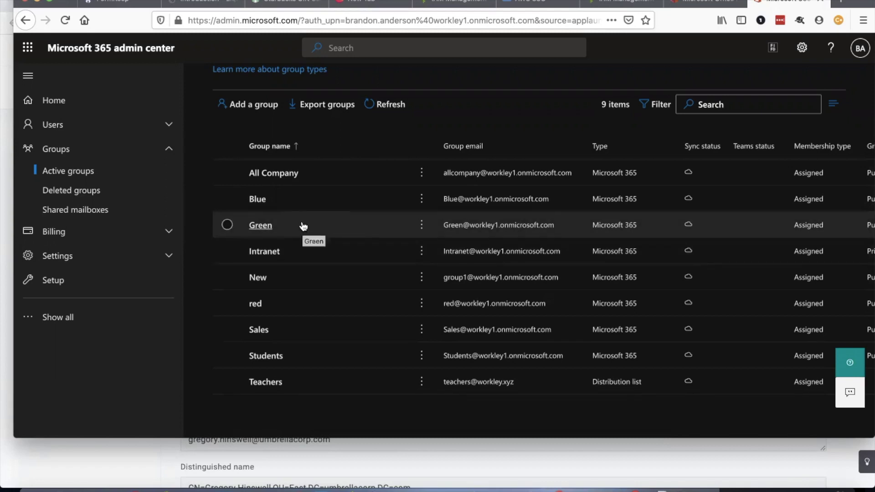
- Check the Green group's members, showing the synced East user as its only member
click(264, 227)
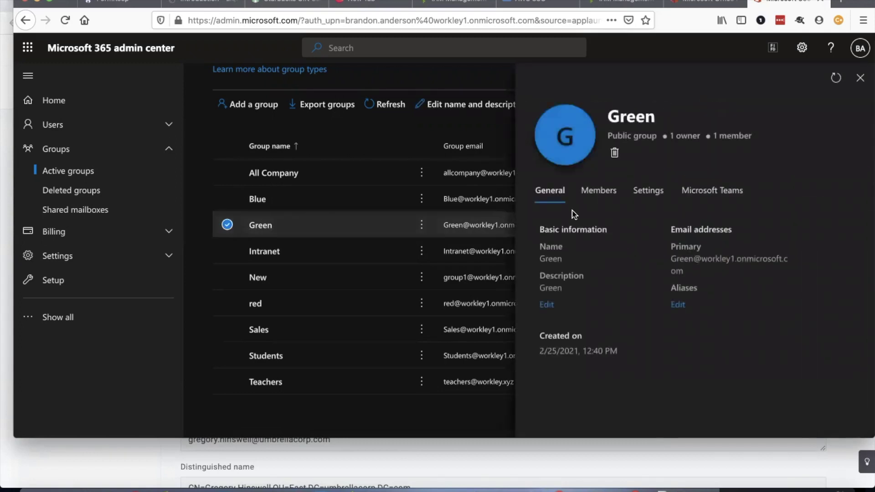
click(599, 191)
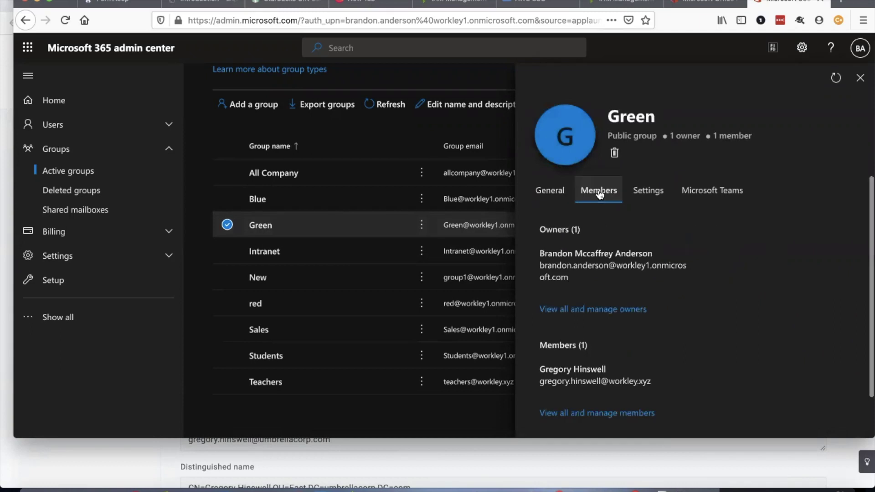
scroll(649, 259, down, 1)
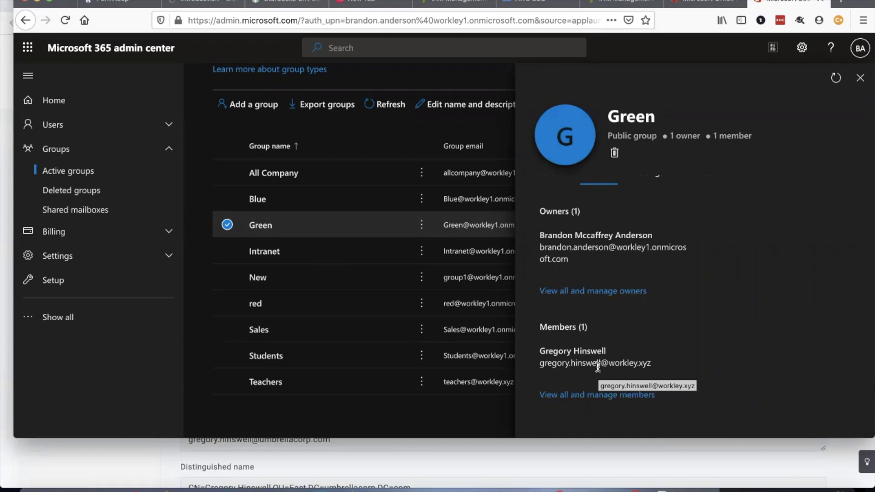
click(4, 168)
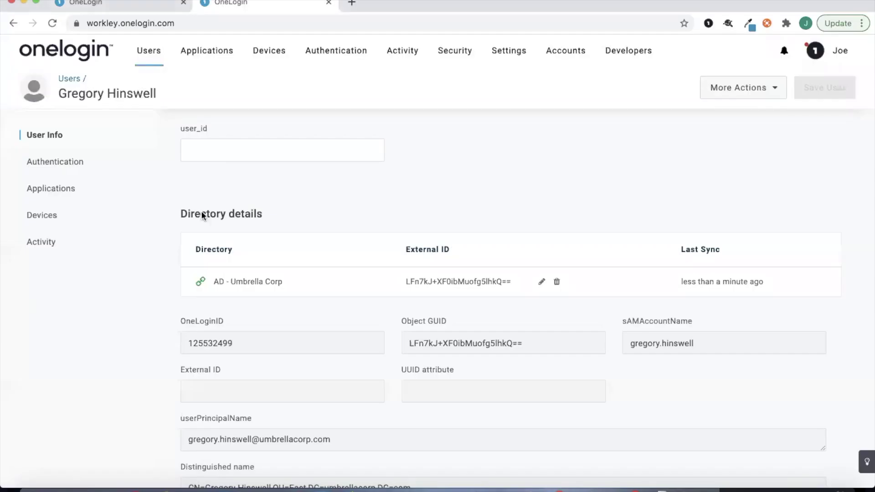
- Open the Office 365 V2 rule '*' mapping member_of CN=([^,]+)(?=.*OU=East.*) to Office 365 groups
click(129, 8)
mouse_move(149, 51)
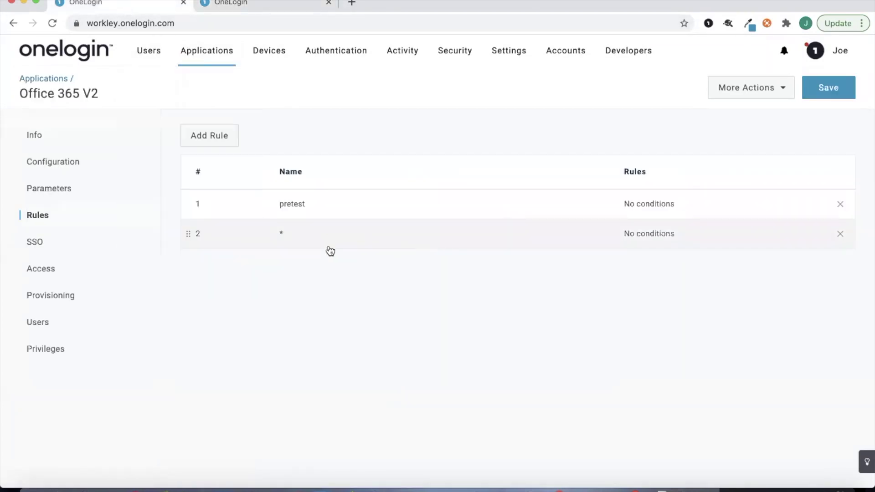
click(329, 248)
scroll(507, 303, down, 2)
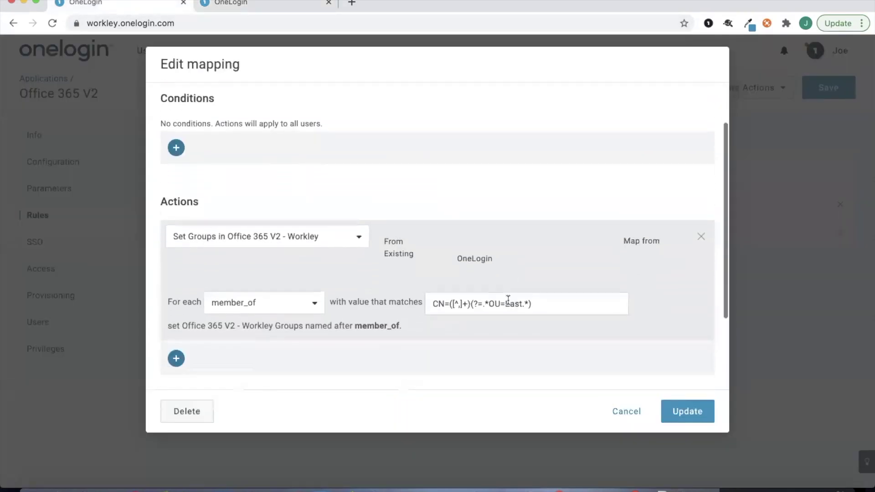
scroll(469, 274, down, 1)
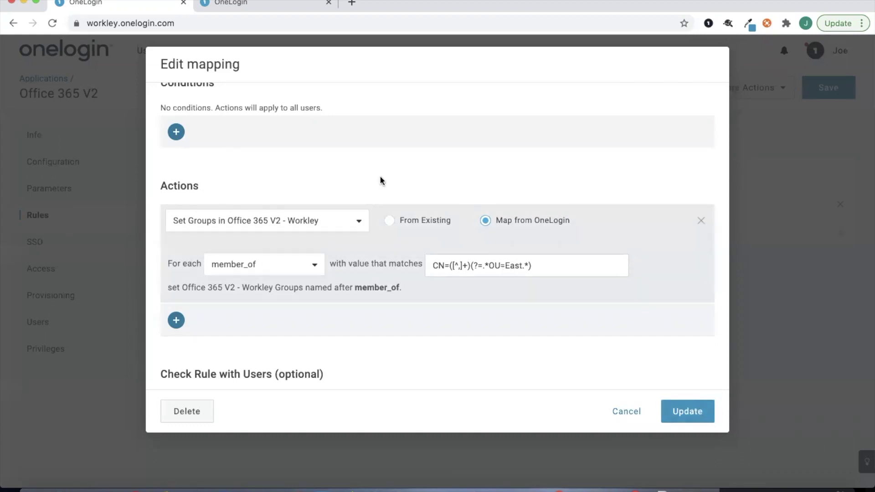
scroll(360, 170, up, 3)
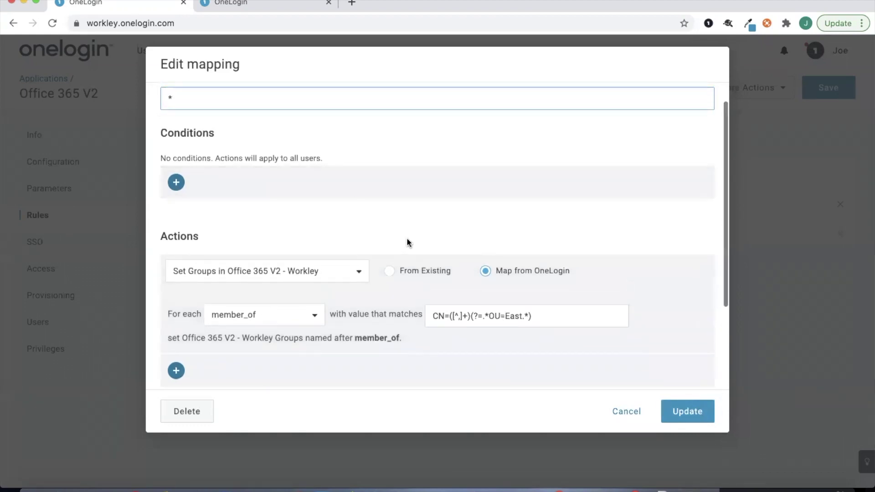